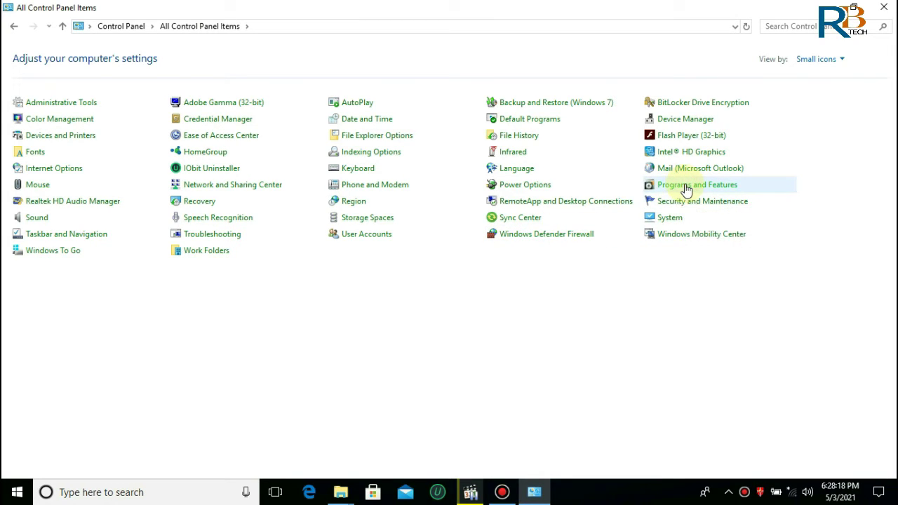
Uninstall Microsoft Visual C++ 2008 Redistributable - x64 from Programs and Features, suppressing future confirmation prompts, and close the window.
{"action": "left_click", "coordinate": [686, 188]}
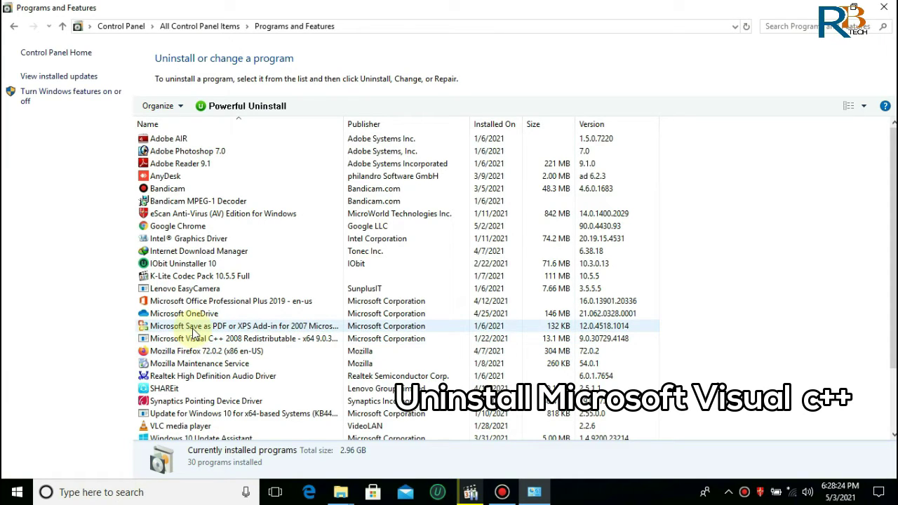
{"action": "scroll", "coordinate": [191, 342], "scroll_direction": "down", "scroll_amount": 2}
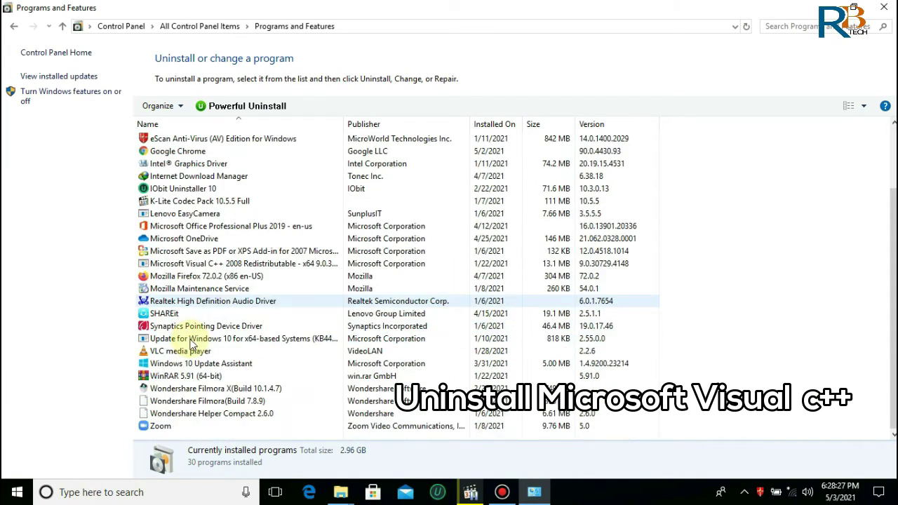
{"action": "left_click", "coordinate": [188, 266]}
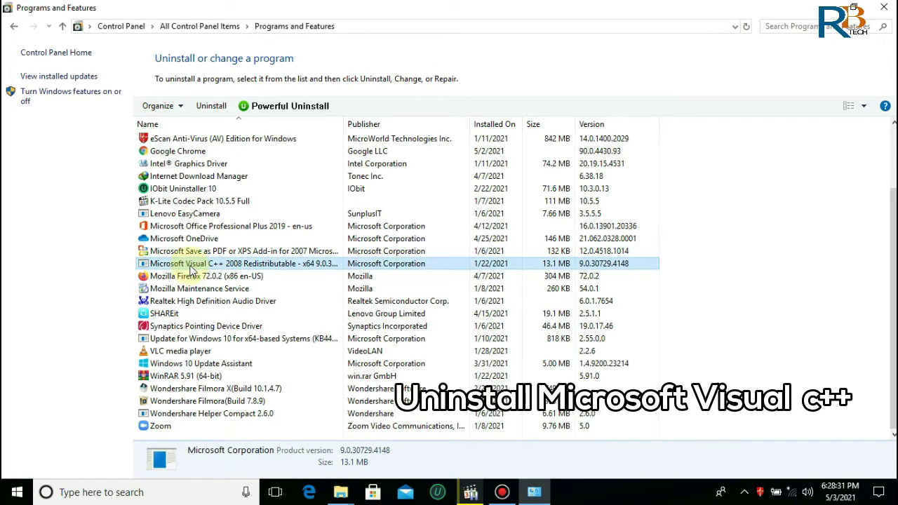
{"action": "right_click", "coordinate": [190, 270]}
{"action": "left_click", "coordinate": [209, 275]}
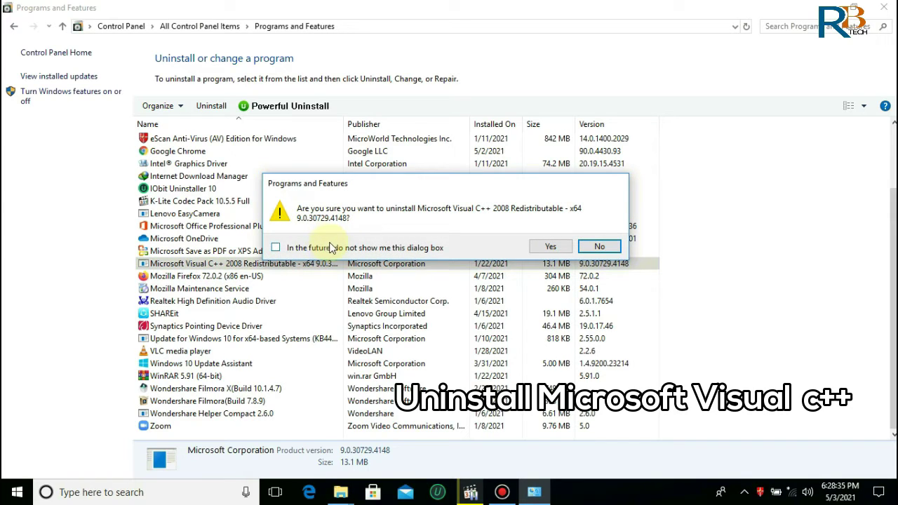
{"action": "left_click", "coordinate": [329, 250]}
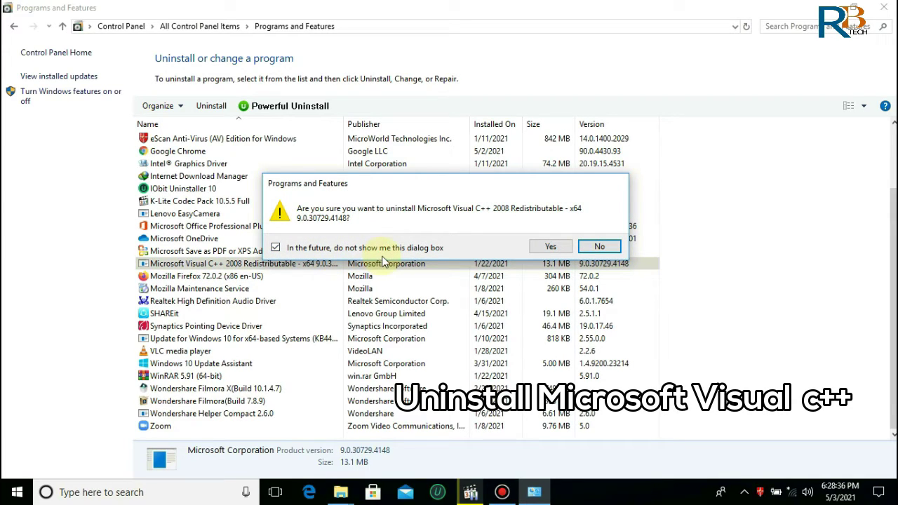
{"action": "left_click", "coordinate": [550, 247]}
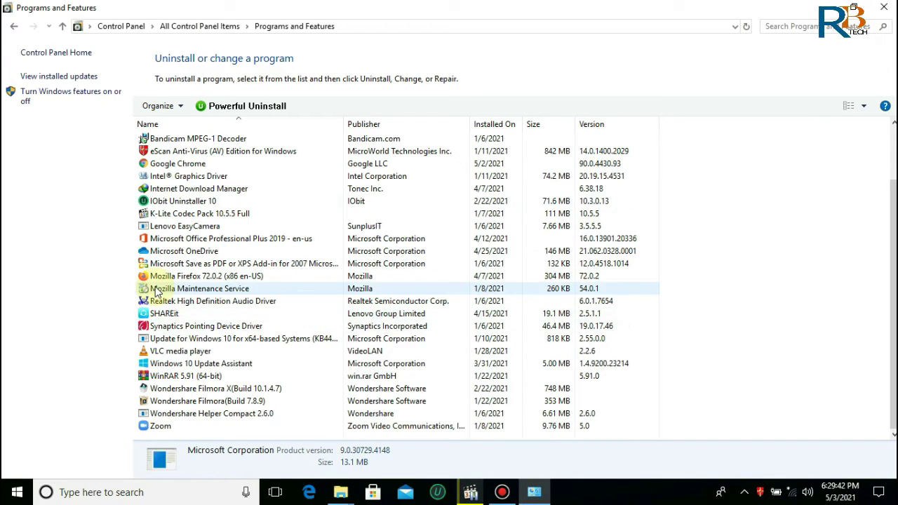
{"action": "left_click", "coordinate": [882, 9]}
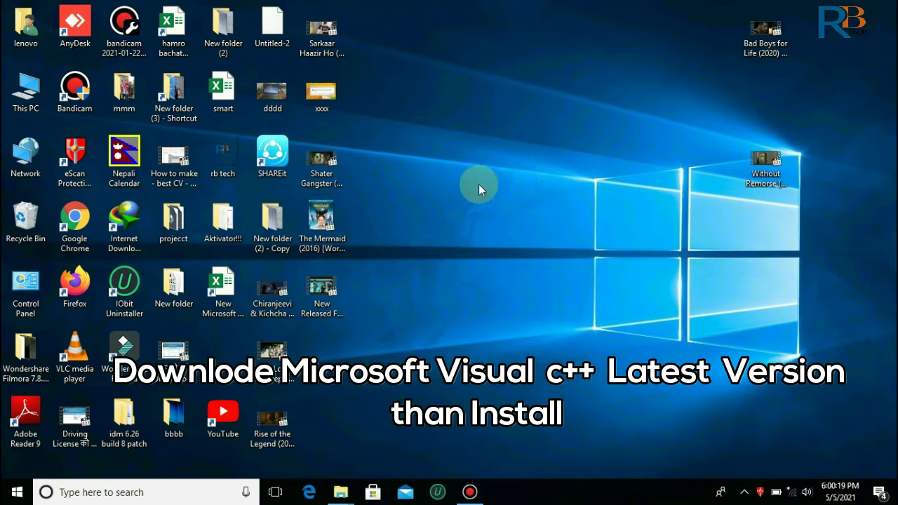
Switch to Google Chrome and search the web for "ms v++".
{"action": "double_click", "coordinate": [88, 223]}
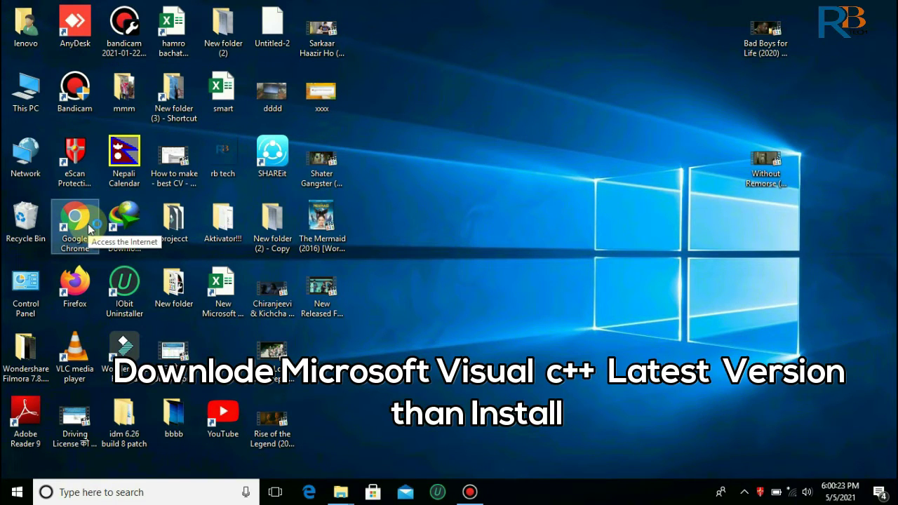
{"action": "left_click", "coordinate": [240, 33]}
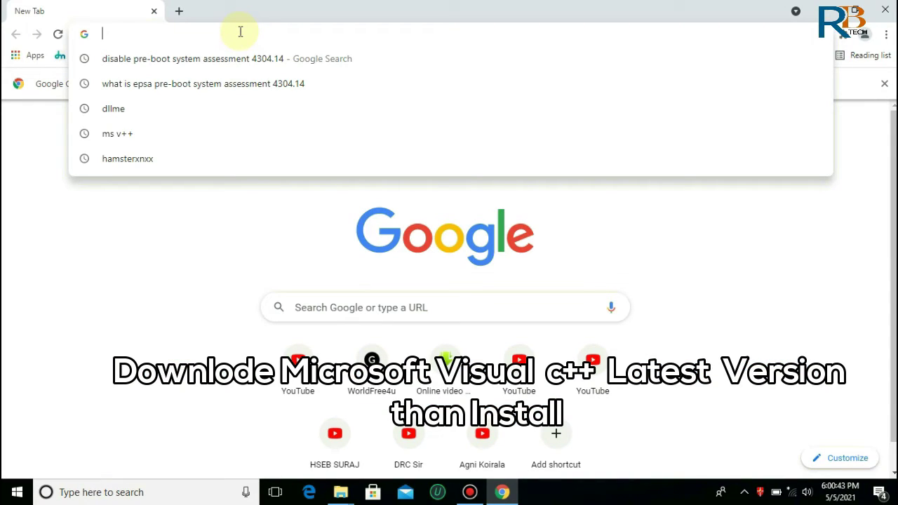
{"action": "type", "text": "ms"}
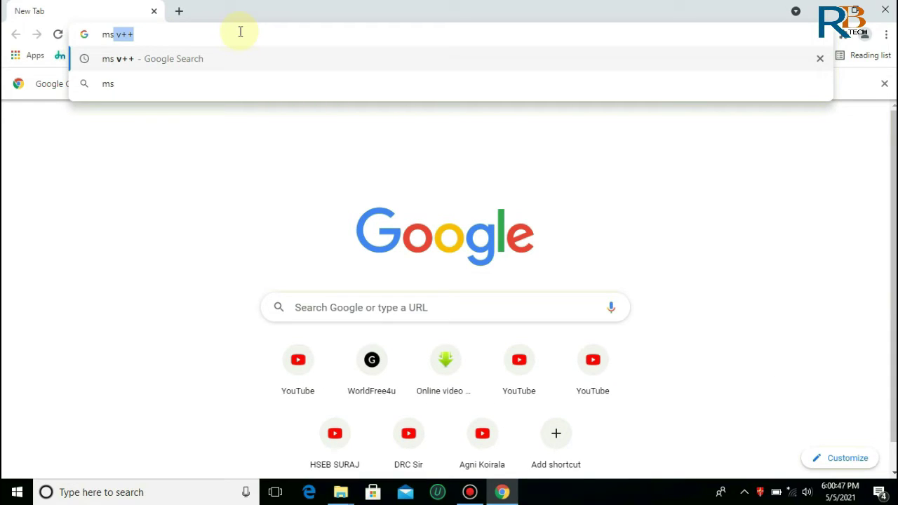
{"action": "type", "text": " v"}
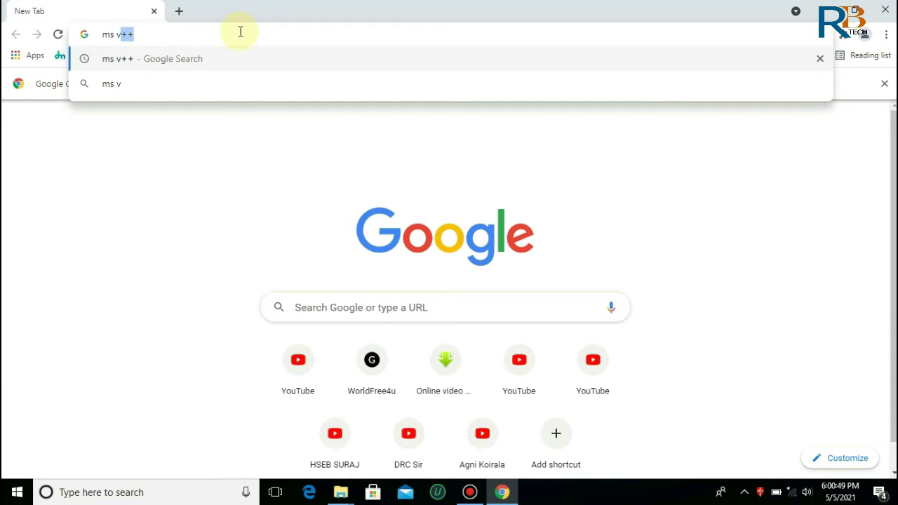
{"action": "type", "text": "++"}
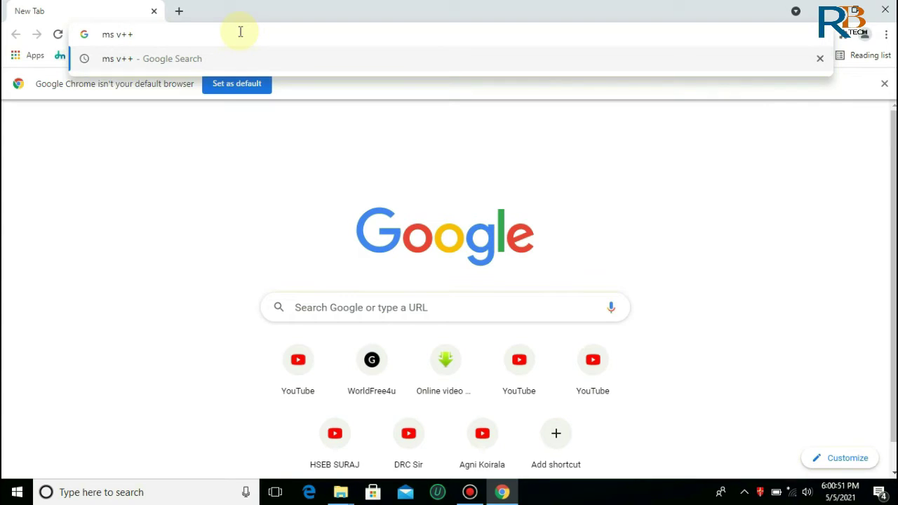
{"action": "key", "text": "Return"}
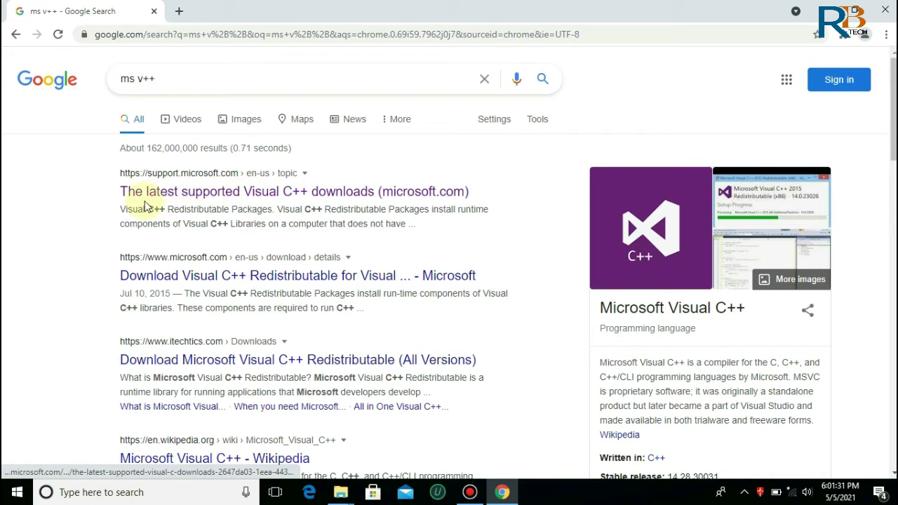
Open Microsoft's latest supported Visual C++ downloads article at the Visual Studio 2015, 2017 and 2019 links, in a reduced browser window.
{"action": "left_click", "coordinate": [256, 197]}
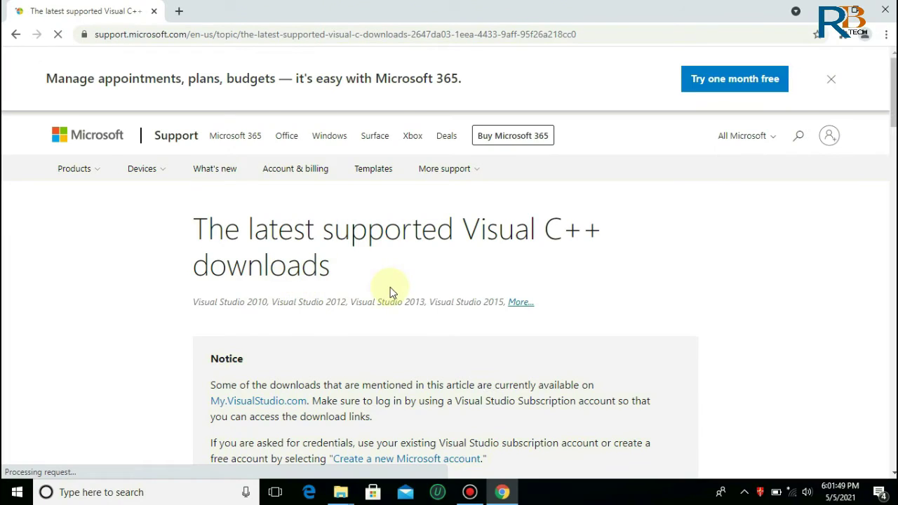
{"action": "scroll", "coordinate": [390, 287], "scroll_direction": "down", "scroll_amount": 3}
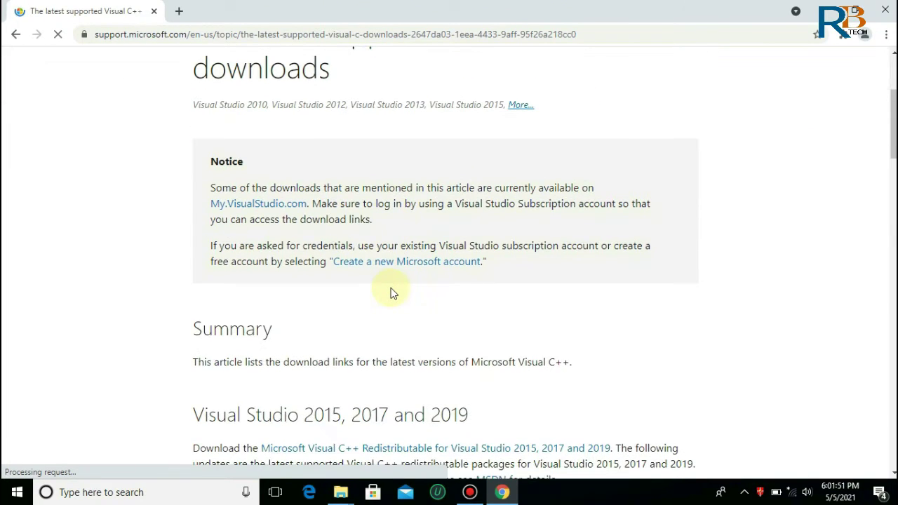
{"action": "scroll", "coordinate": [392, 291], "scroll_direction": "down", "scroll_amount": 4}
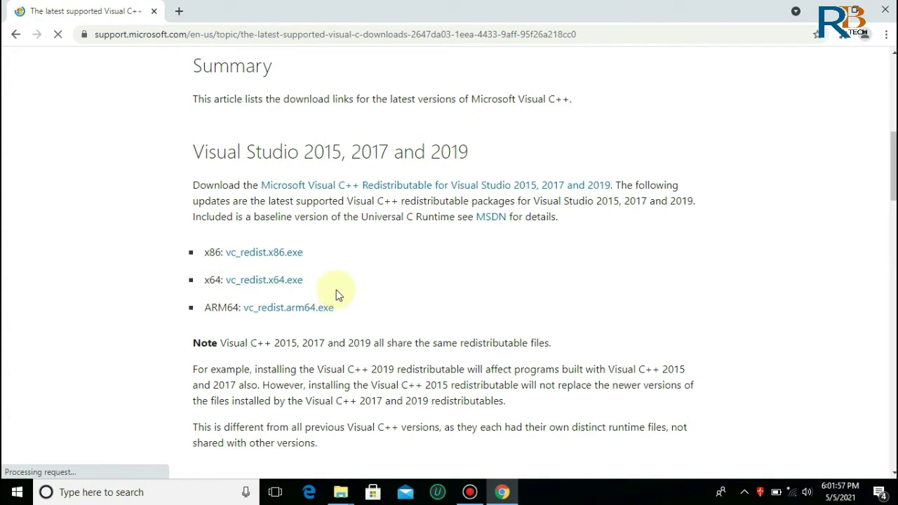
{"action": "left_click", "coordinate": [851, 18]}
{"action": "scroll", "coordinate": [568, 254], "scroll_direction": "down", "scroll_amount": 5}
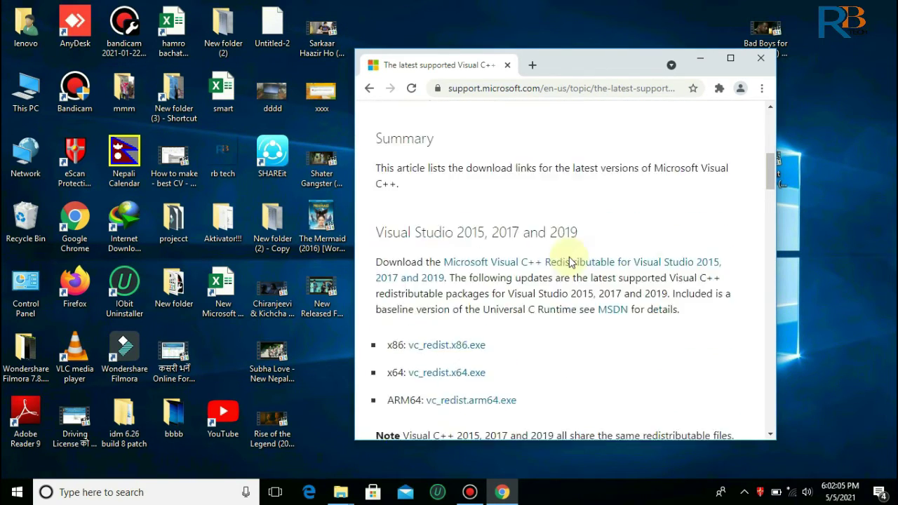
{"action": "scroll", "coordinate": [568, 261], "scroll_direction": "down", "scroll_amount": 2}
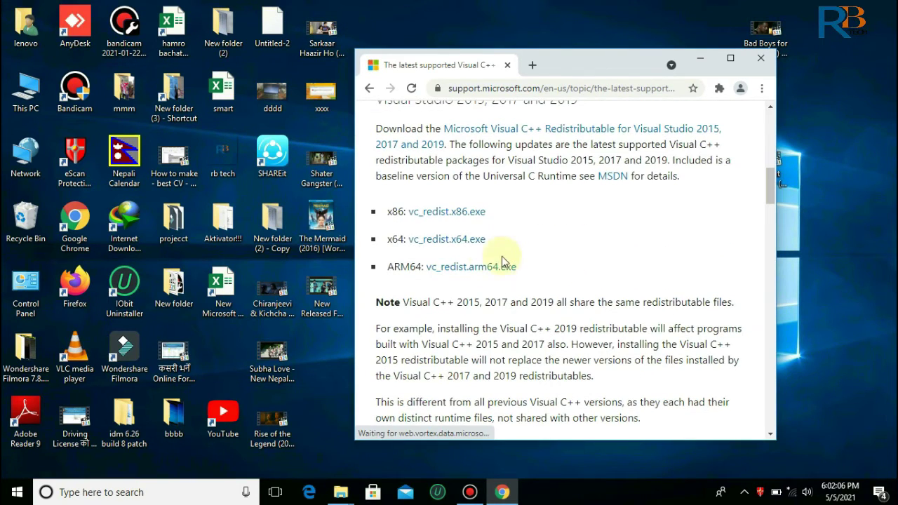
{"action": "left_click", "coordinate": [464, 243]}
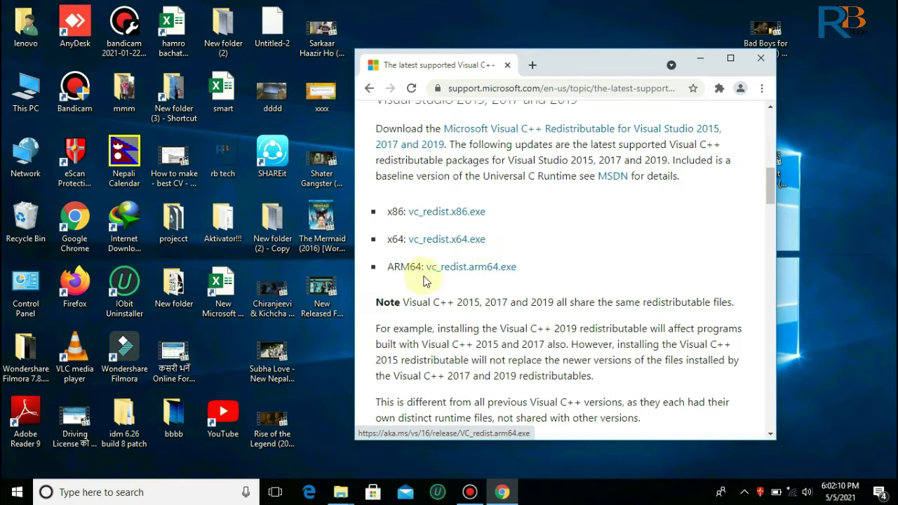
Open the properties of This PC beside the browser and compare the system type with the listed redistributable downloads.
{"action": "left_click", "coordinate": [33, 93]}
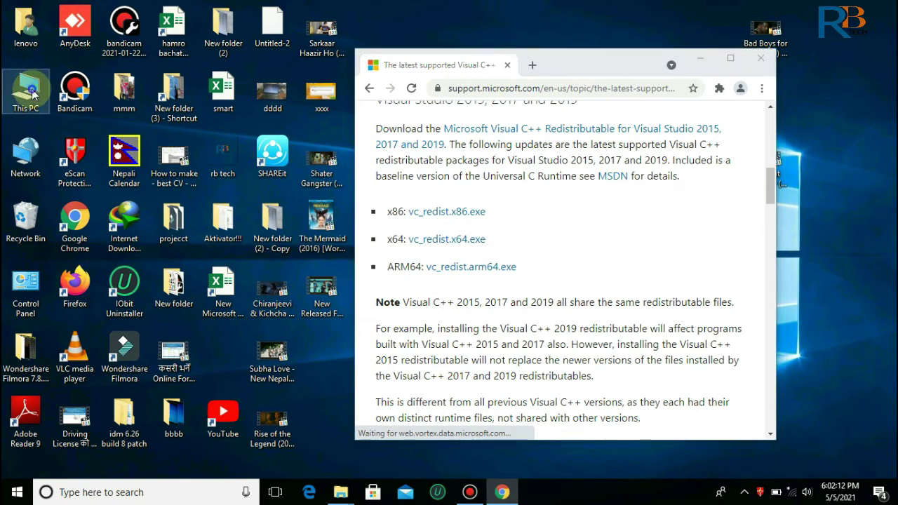
{"action": "right_click", "coordinate": [33, 93]}
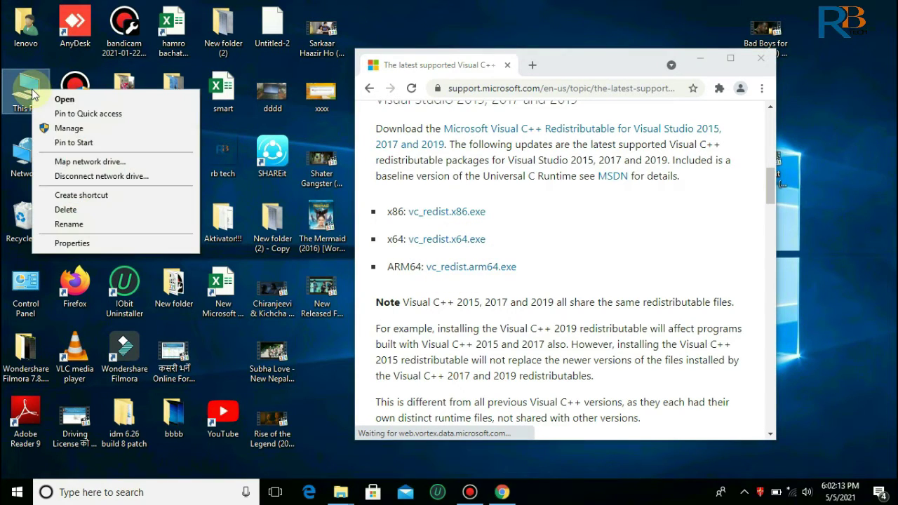
{"action": "left_click", "coordinate": [105, 242]}
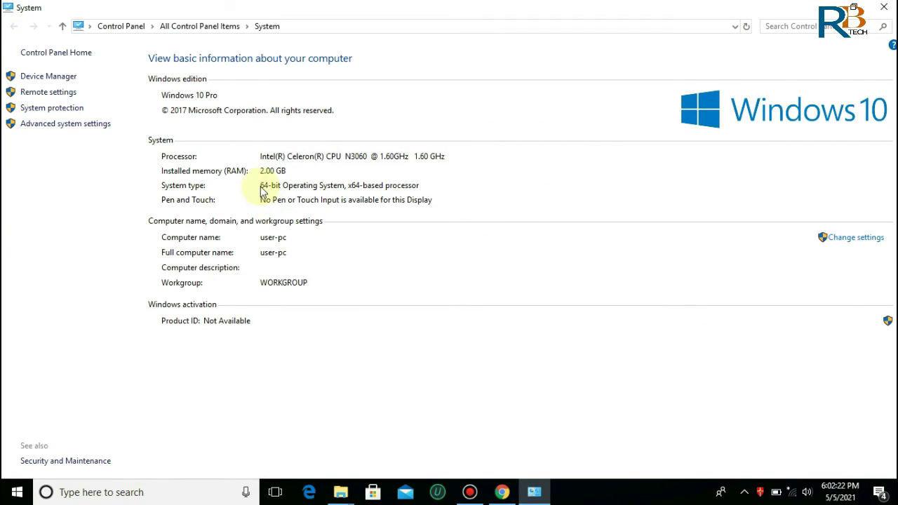
{"action": "left_click", "coordinate": [865, 11]}
{"action": "left_click_drag", "start_coordinate": [540, 28], "coordinate": [258, 46]}
{"action": "left_click_drag", "start_coordinate": [603, 65], "coordinate": [705, 64]}
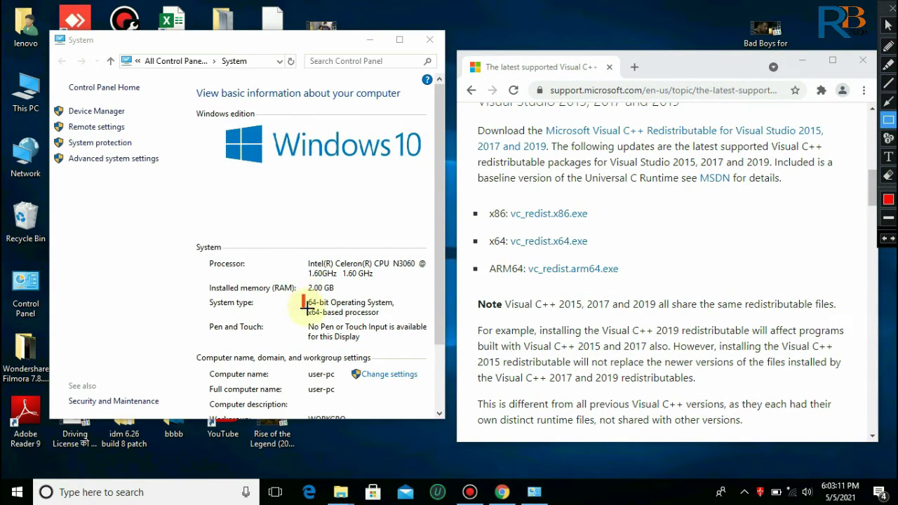
{"action": "mouse_move", "coordinate": [302, 295]}
{"action": "left_mouse_down"}
{"action": "mouse_move", "coordinate": [345, 314]}
{"action": "mouse_move", "coordinate": [397, 310]}
{"action": "left_mouse_up"}
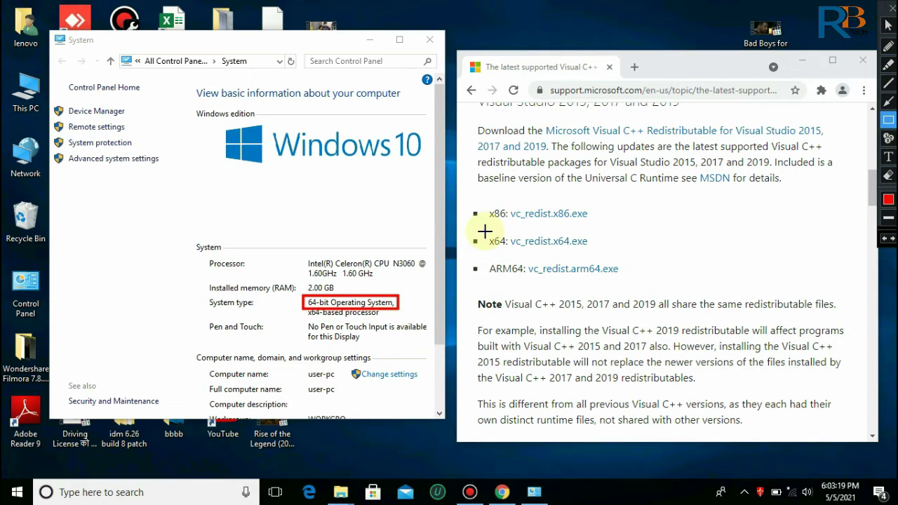
{"action": "mouse_move", "coordinate": [485, 230]}
{"action": "left_mouse_down"}
{"action": "mouse_move", "coordinate": [507, 256]}
{"action": "mouse_move", "coordinate": [597, 256]}
{"action": "left_mouse_up"}
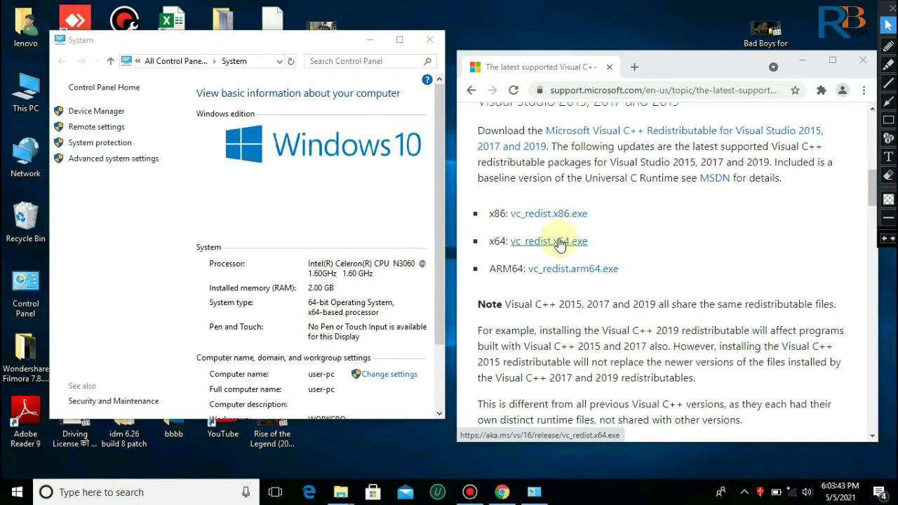
Download the vc_redist.x64.exe installer into Downloads\Programs, then close the registration and System windows.
{"action": "left_click", "coordinate": [559, 241]}
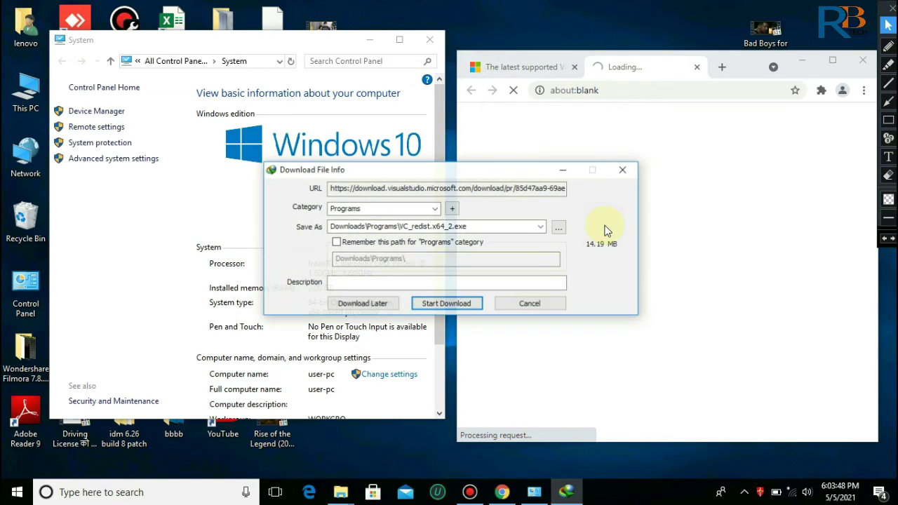
{"action": "left_click", "coordinate": [451, 307]}
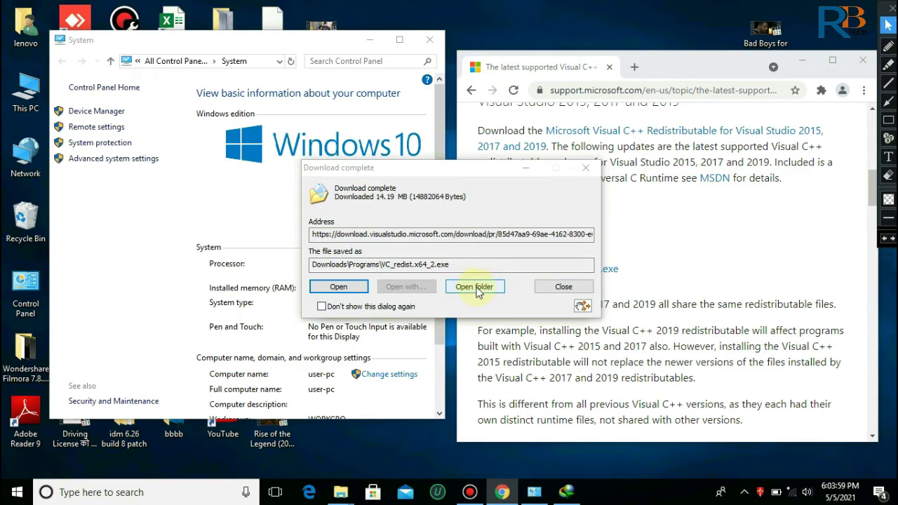
{"action": "left_click", "coordinate": [471, 287]}
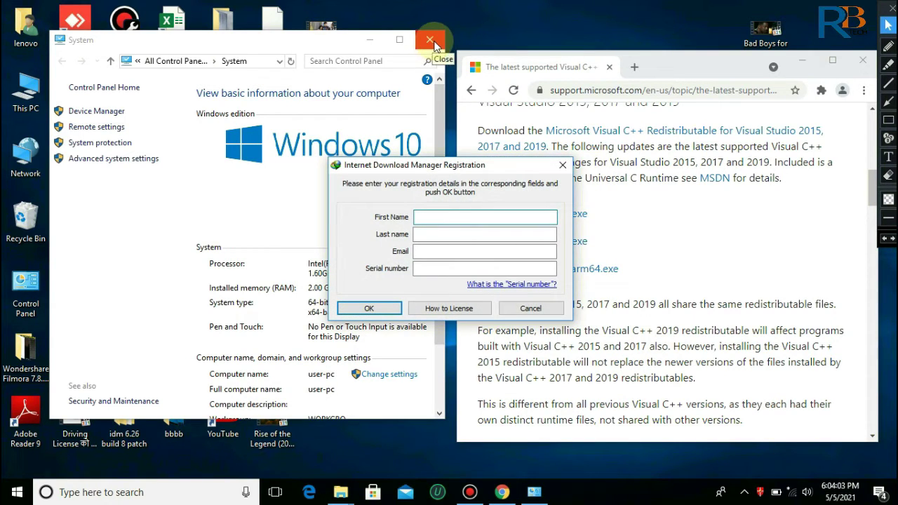
{"action": "left_click", "coordinate": [430, 40]}
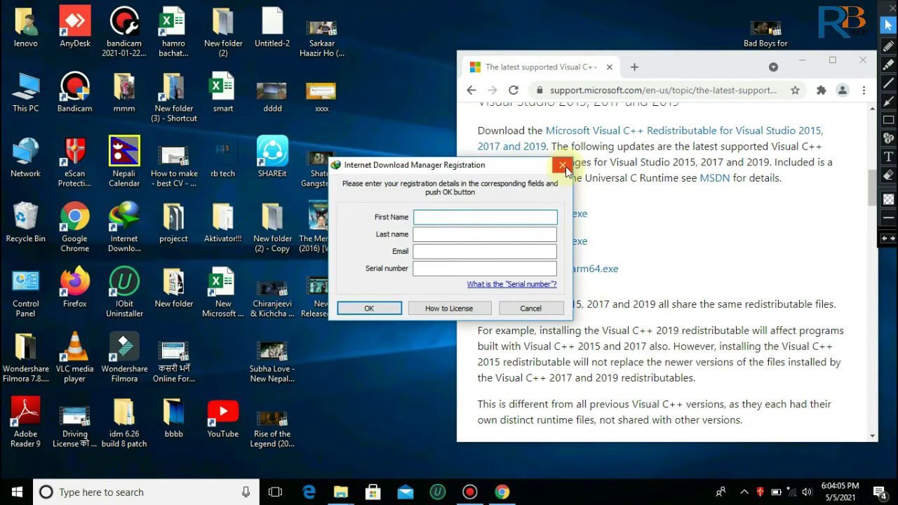
{"action": "left_click", "coordinate": [563, 165]}
Open the Programs folder inside Downloads from This PC.
{"action": "left_click", "coordinate": [40, 105]}
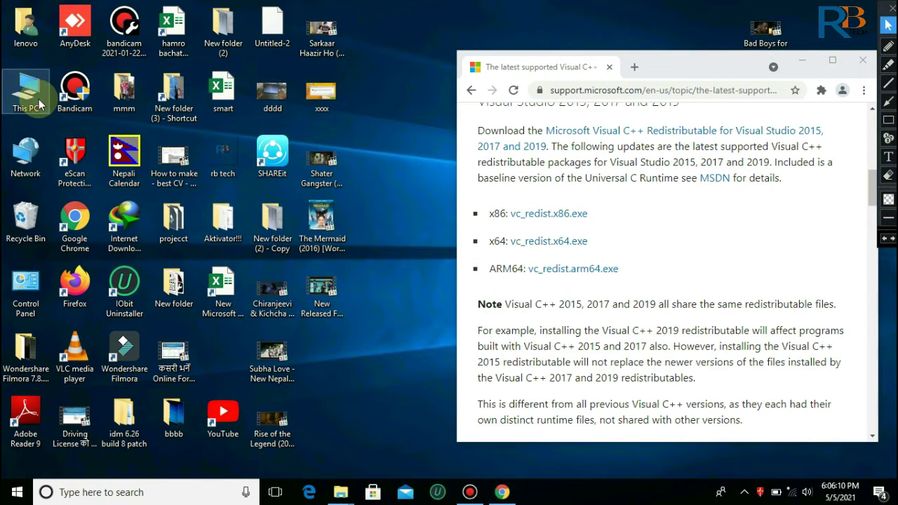
{"action": "double_click", "coordinate": [40, 105]}
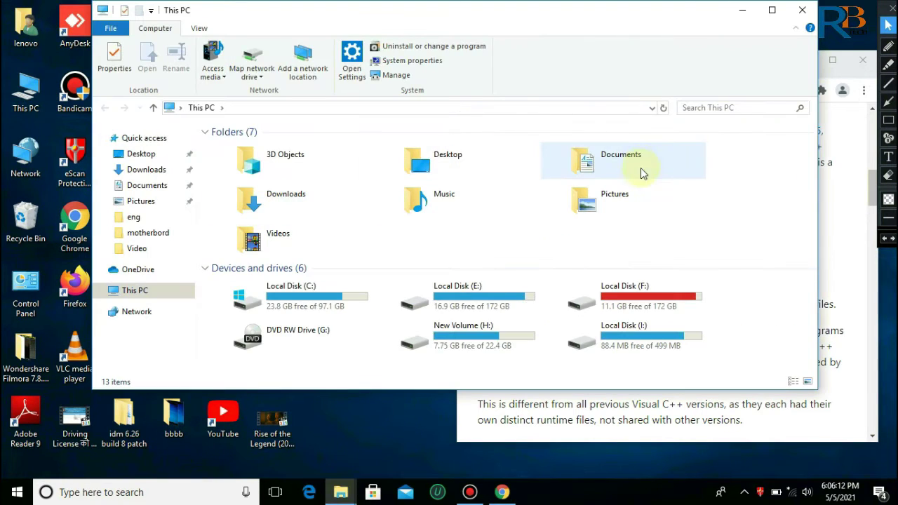
{"action": "left_click", "coordinate": [287, 203]}
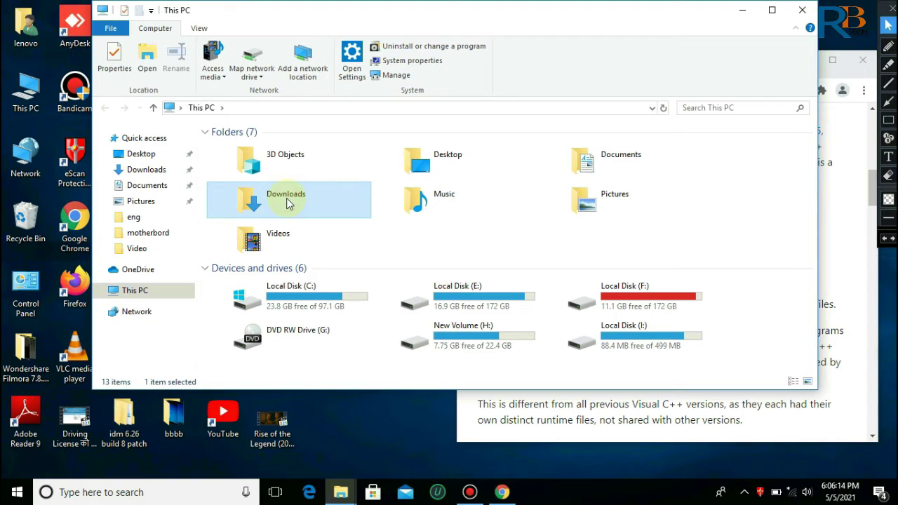
{"action": "double_click", "coordinate": [289, 201]}
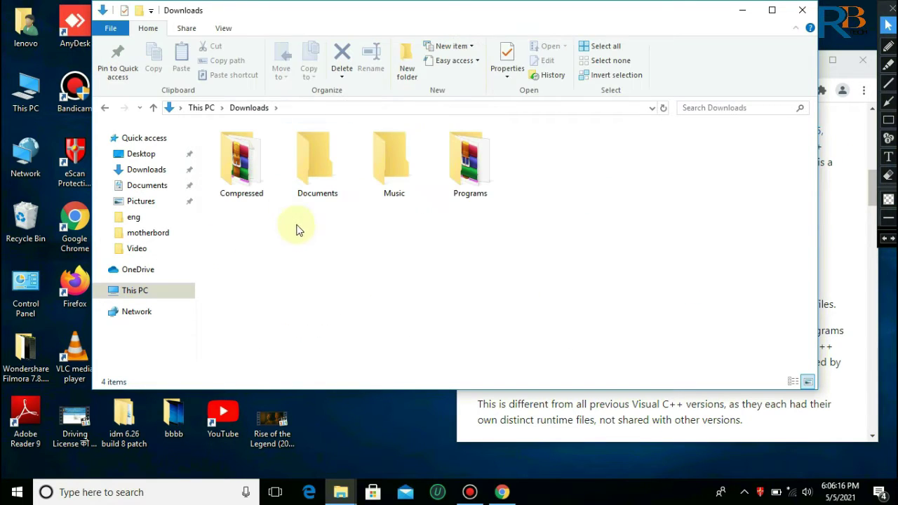
{"action": "left_click", "coordinate": [450, 196]}
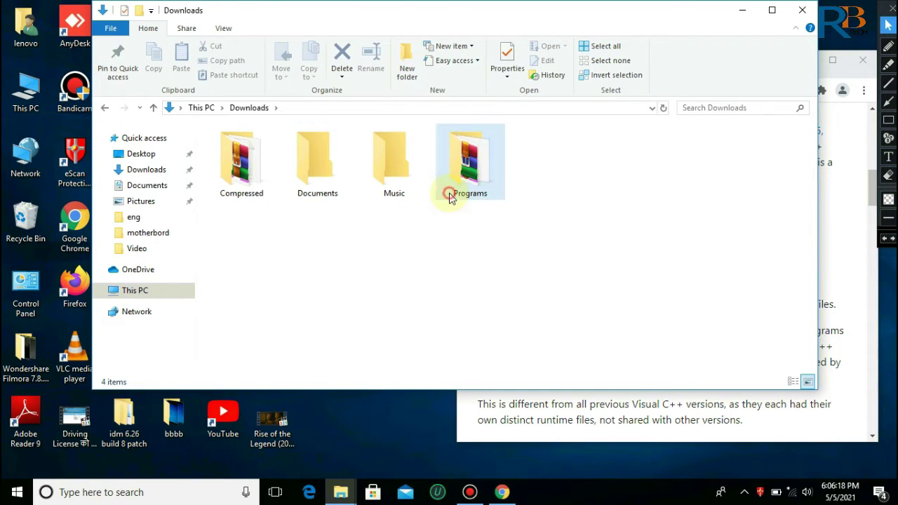
{"action": "double_click", "coordinate": [449, 197]}
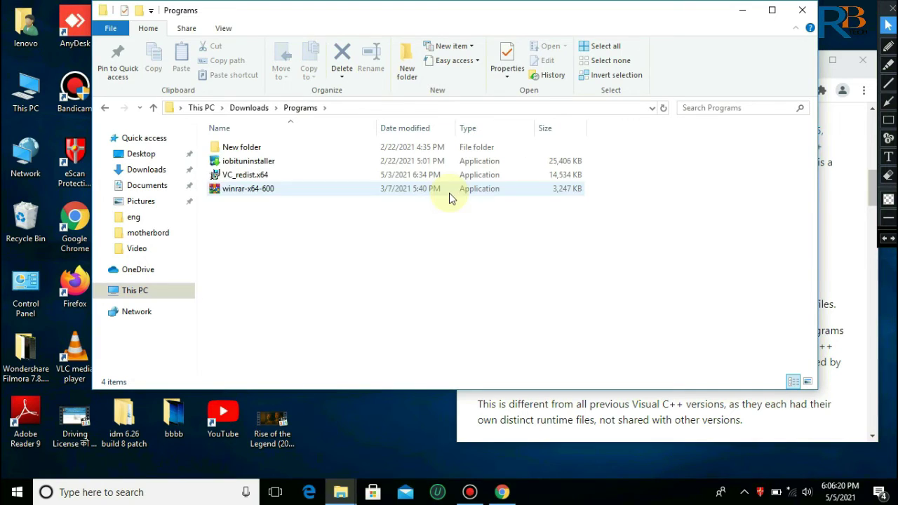
Install the Visual C++ 2015-2019 x64 Redistributable from VC_redist.x64, accepting the license terms, and close the installer, folder and browser windows.
{"action": "left_click", "coordinate": [259, 181]}
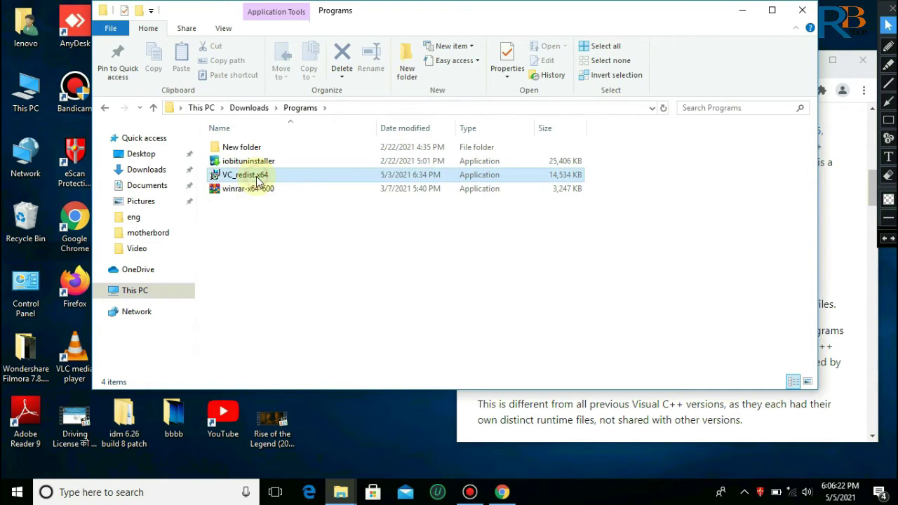
{"action": "double_click", "coordinate": [260, 181]}
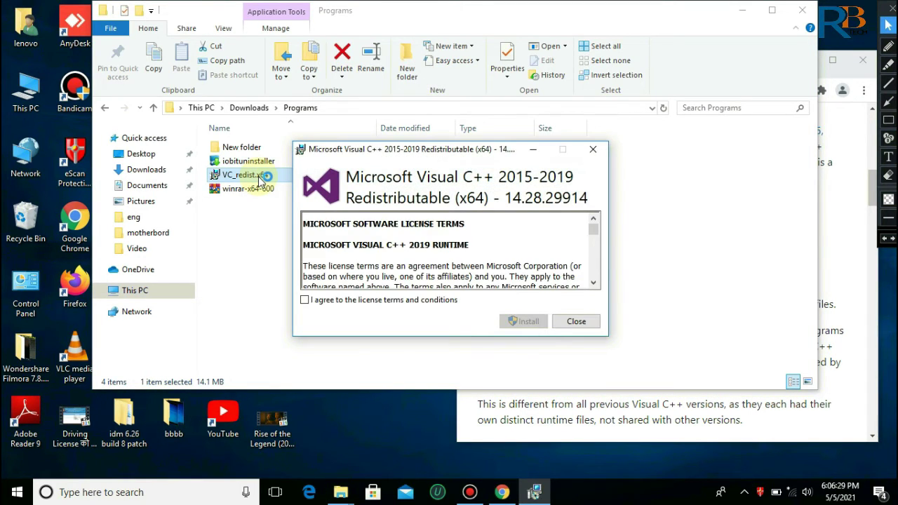
{"action": "left_click", "coordinate": [328, 299]}
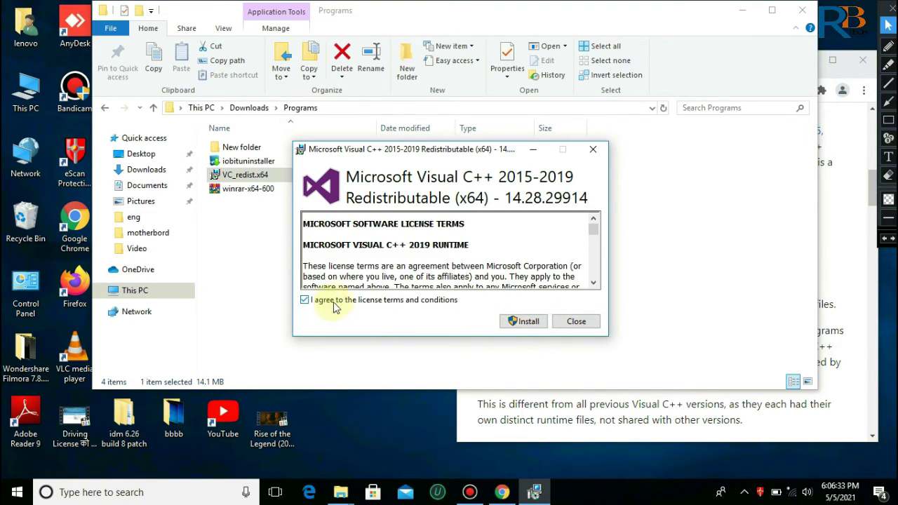
{"action": "left_click", "coordinate": [526, 325]}
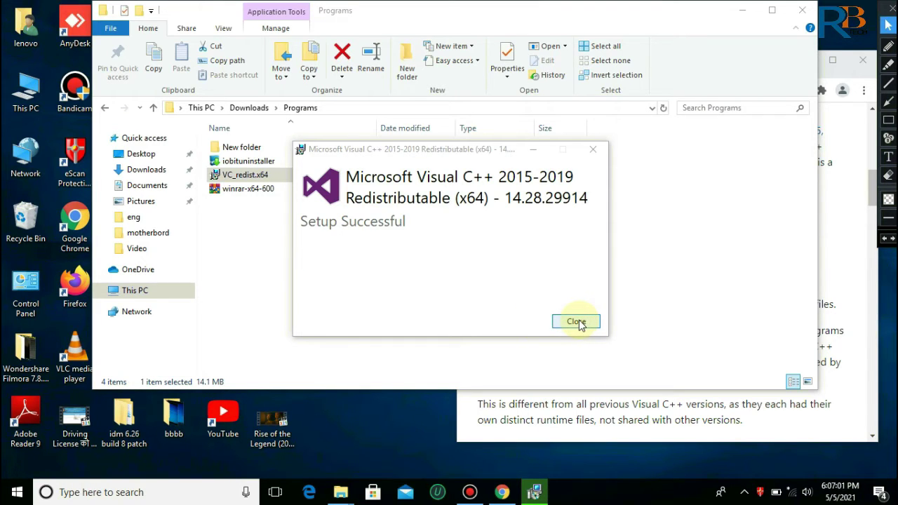
{"action": "left_click", "coordinate": [578, 323]}
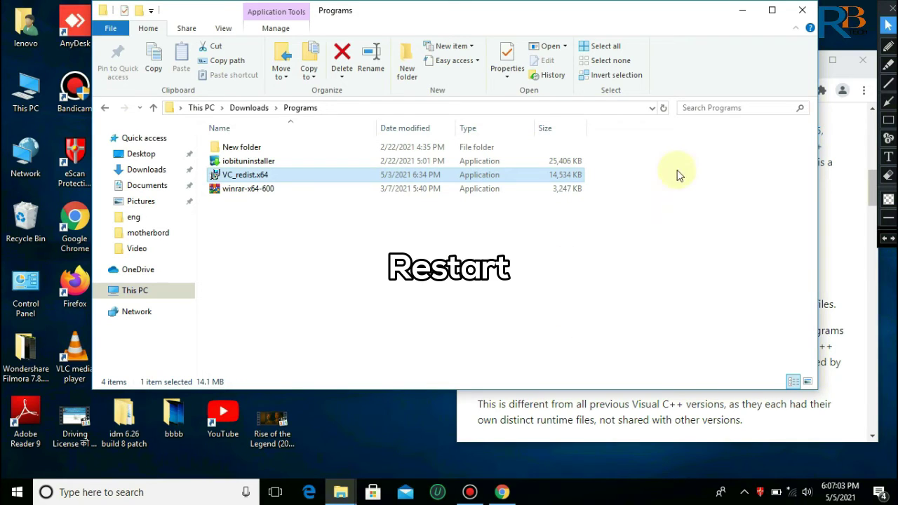
{"action": "left_click", "coordinate": [803, 11]}
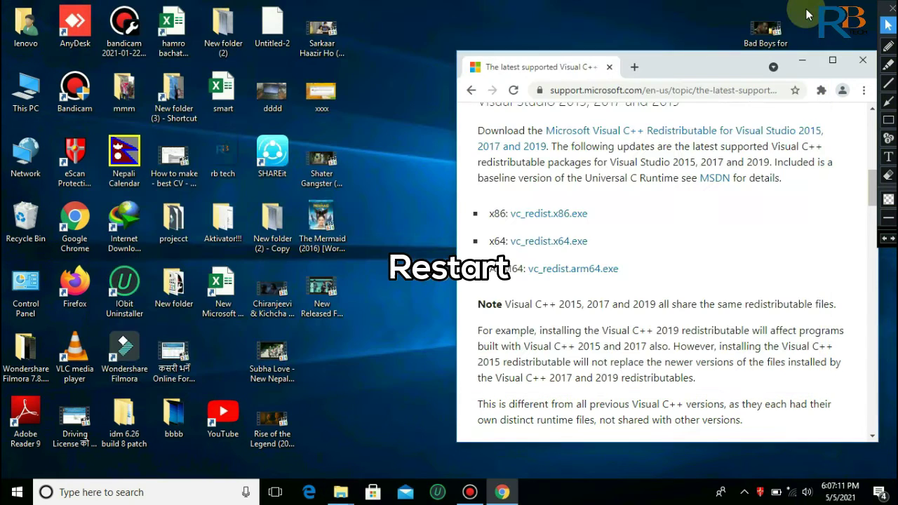
{"action": "left_click", "coordinate": [863, 63]}
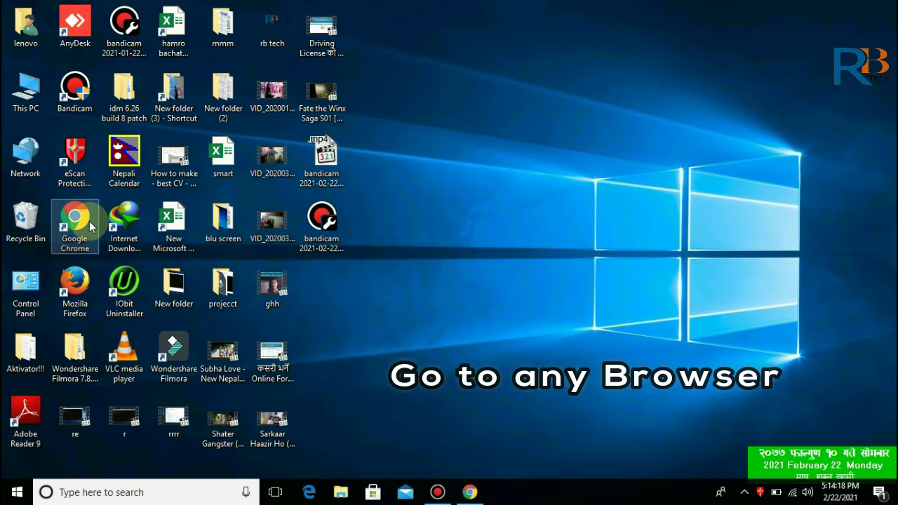
Open the dllme.com website in Google Chrome.
{"action": "left_click", "coordinate": [89, 221]}
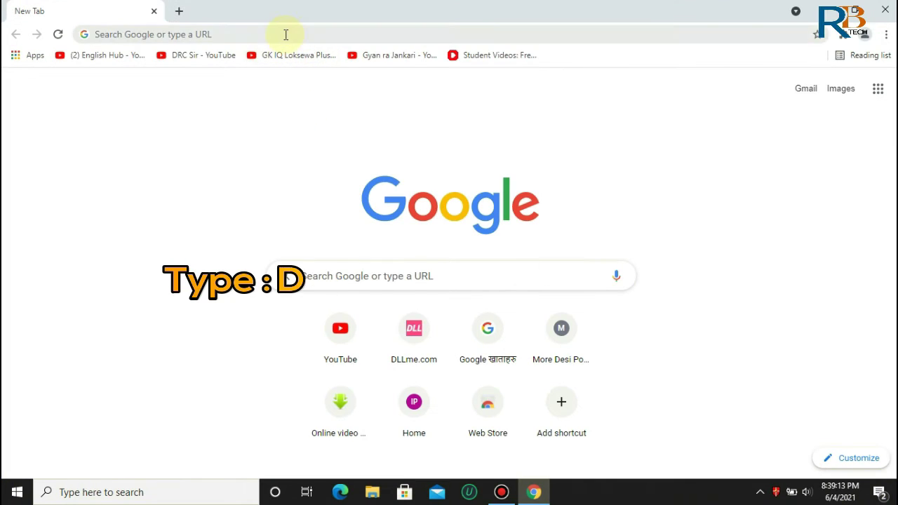
{"action": "left_click", "coordinate": [289, 37]}
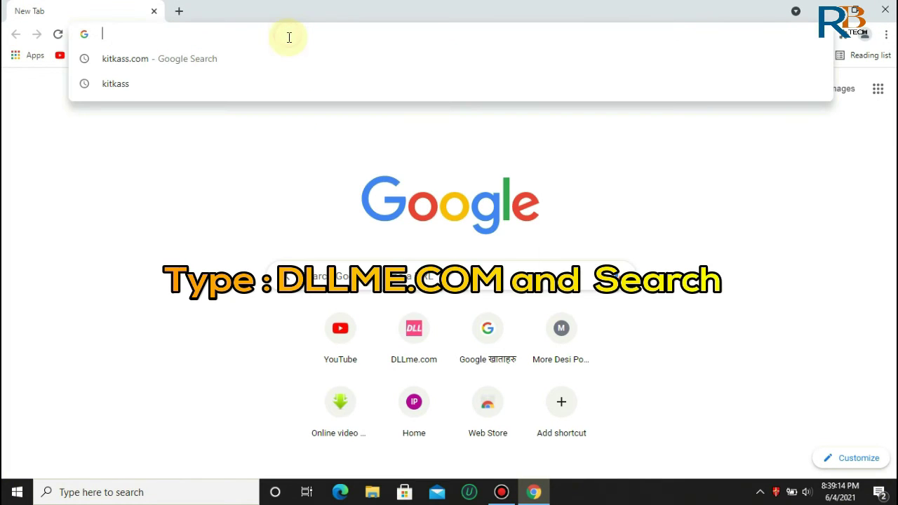
{"action": "type", "text": "dll"}
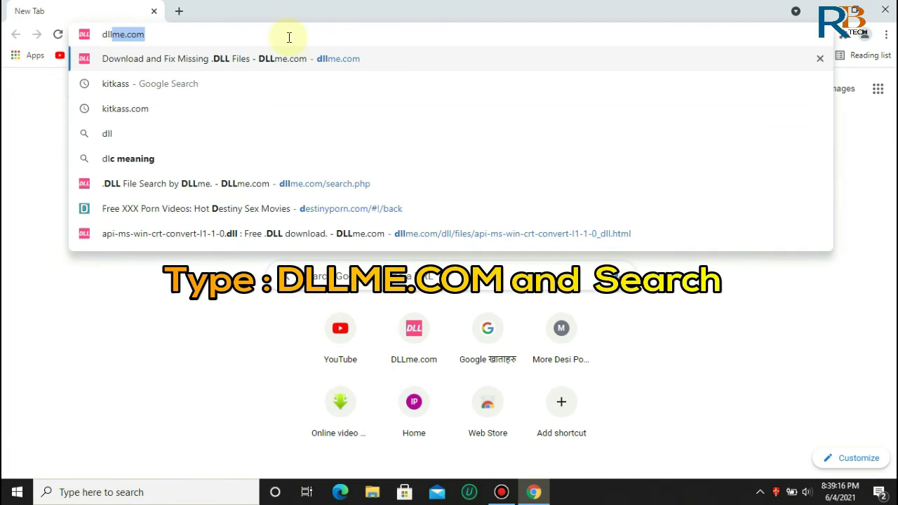
{"action": "type", "text": "me"}
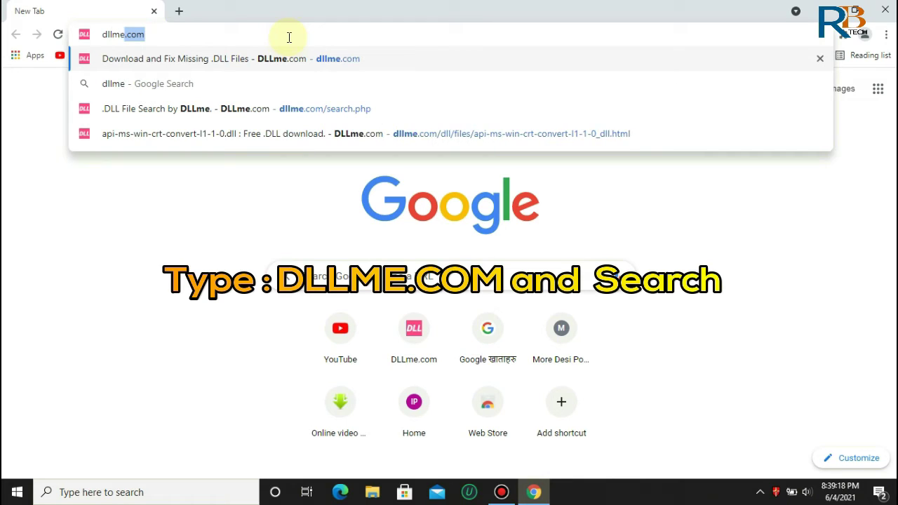
{"action": "type", "text": ".com"}
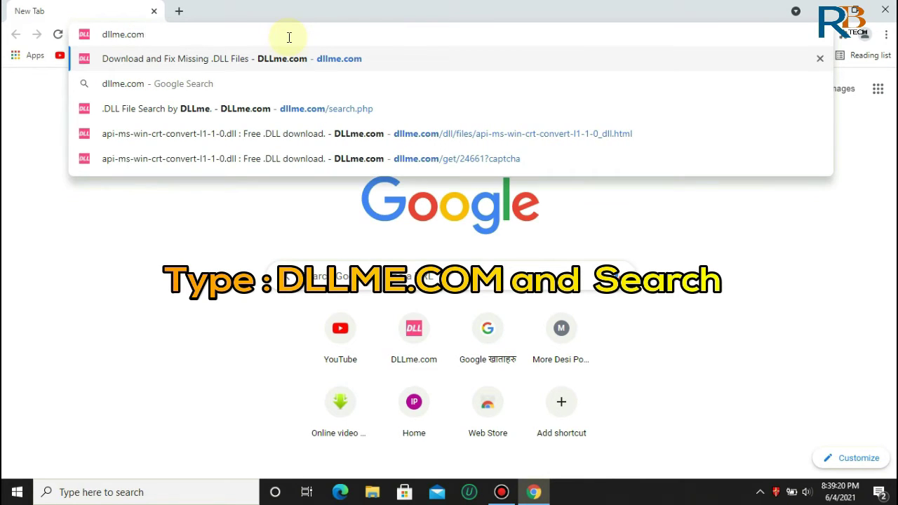
{"action": "key", "text": "Return"}
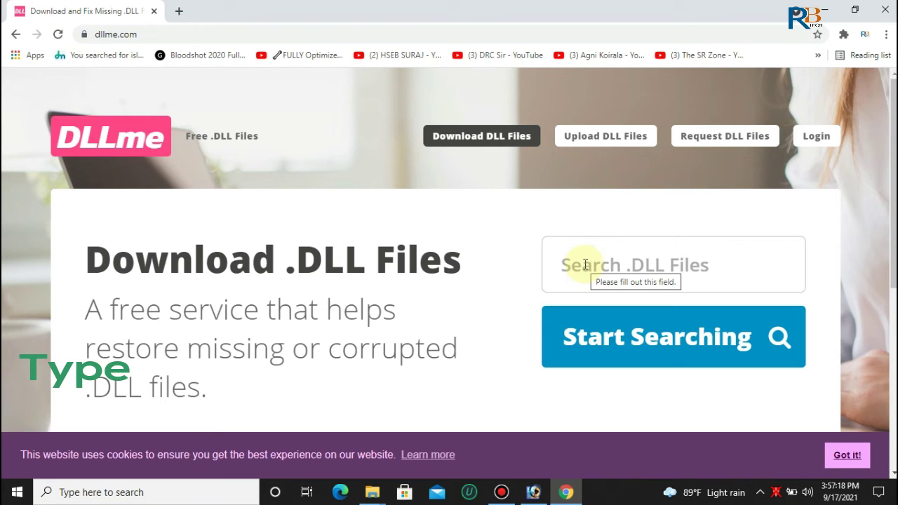
Search the DLLme site for vcruntime140.dll.
{"action": "left_click", "coordinate": [585, 264]}
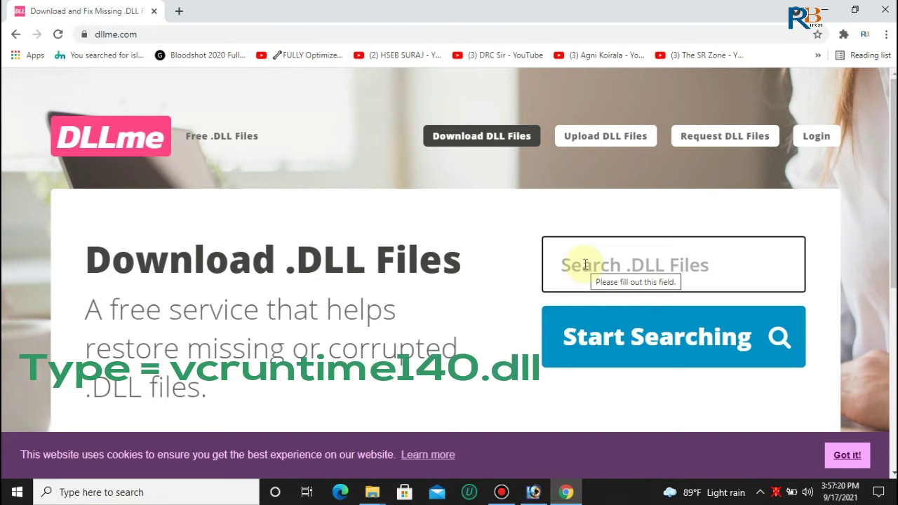
{"action": "type", "text": "vcrun"}
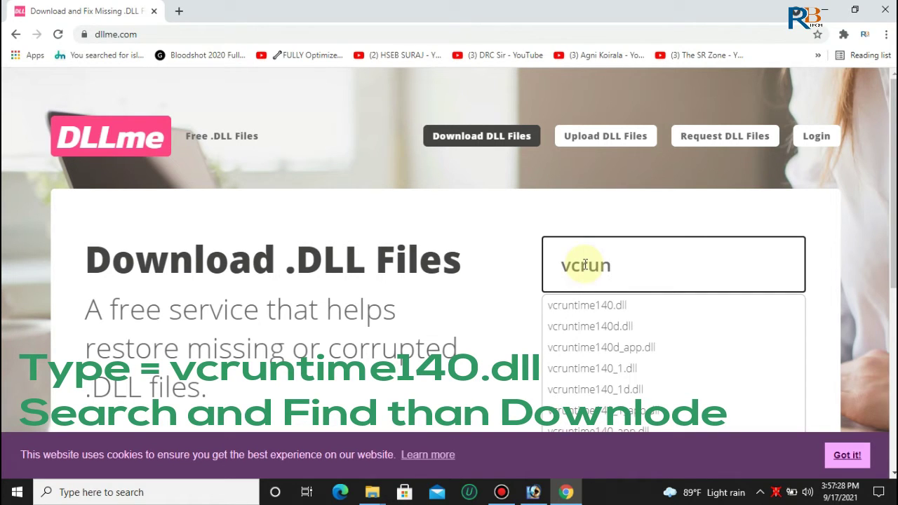
{"action": "type", "text": "time"}
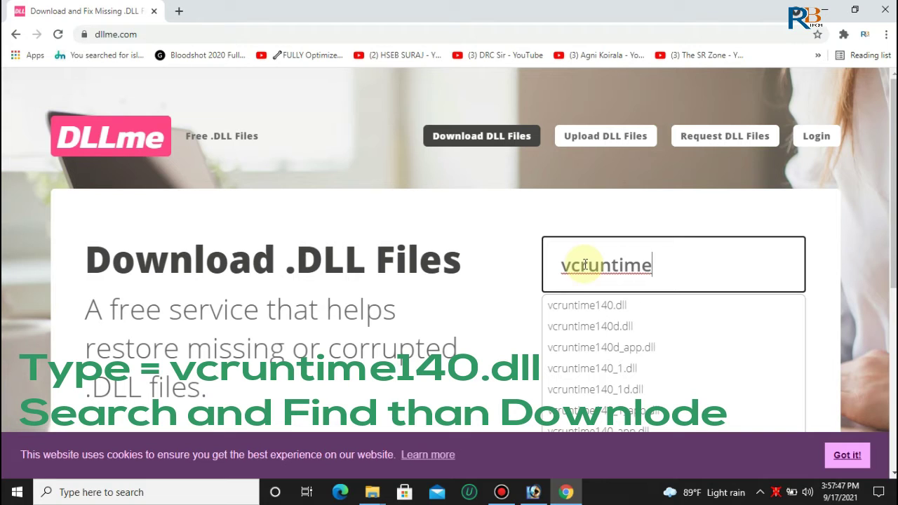
{"action": "type", "text": "140.dll"}
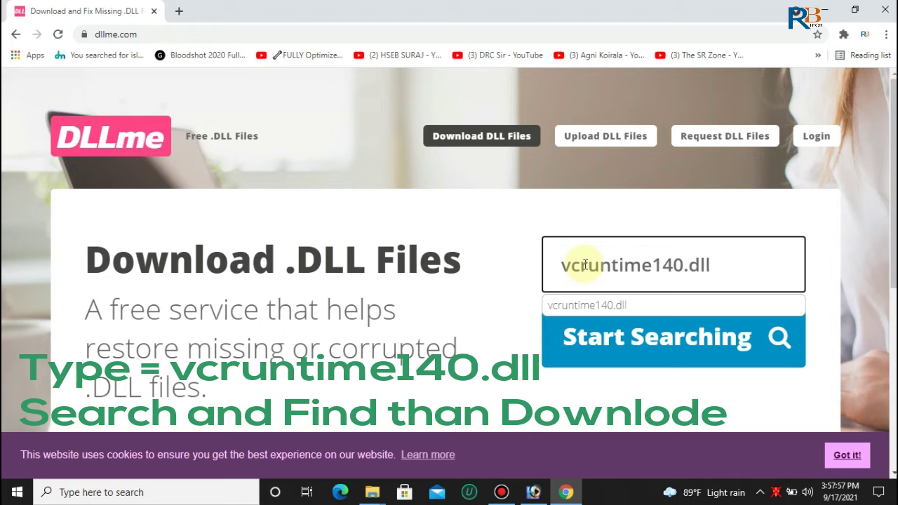
{"action": "key", "text": "Return"}
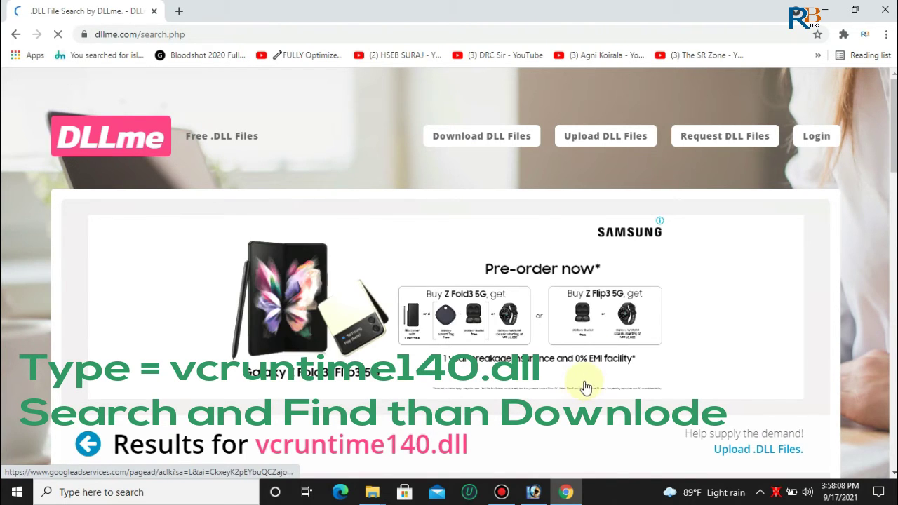
Open the vcruntime140.dll entry by Microsoft Corporation from the search results and dismiss the advertisement.
{"action": "scroll", "coordinate": [415, 180], "scroll_direction": "down", "scroll_amount": 5}
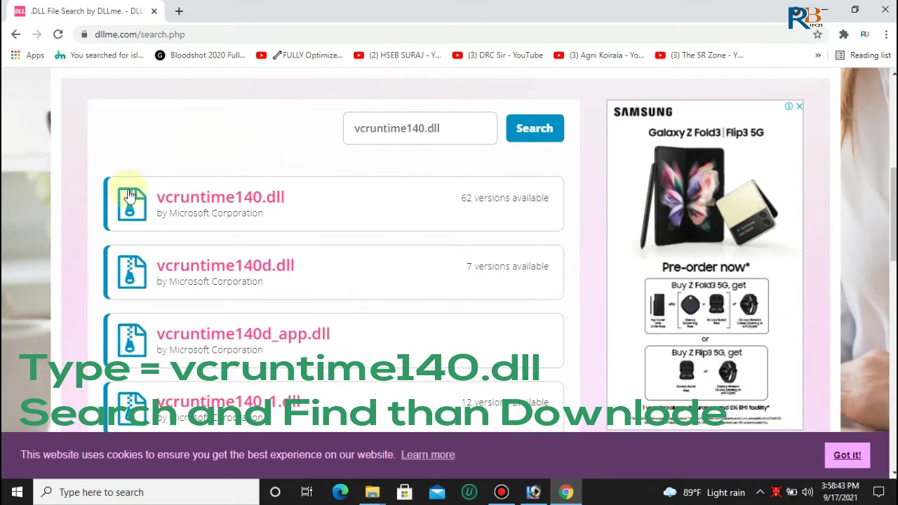
{"action": "left_click", "coordinate": [180, 203]}
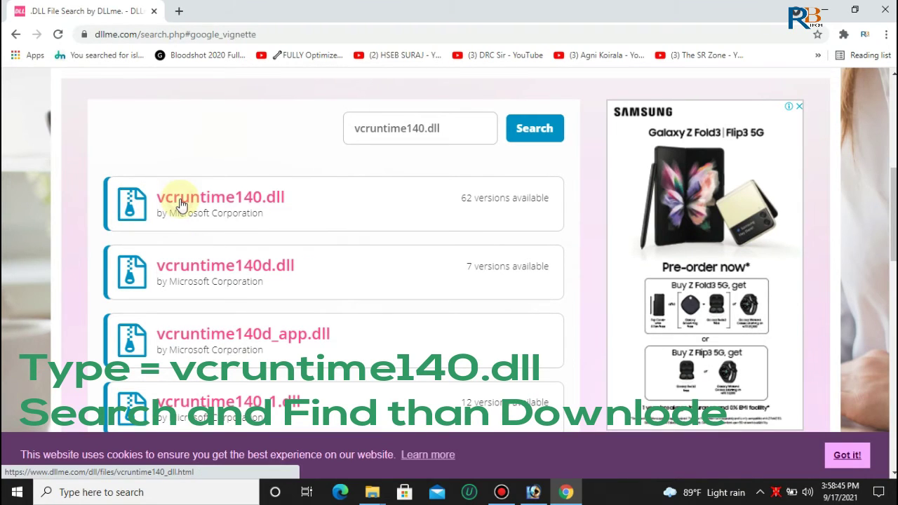
{"action": "scroll", "coordinate": [180, 203], "scroll_direction": "down", "scroll_amount": 5}
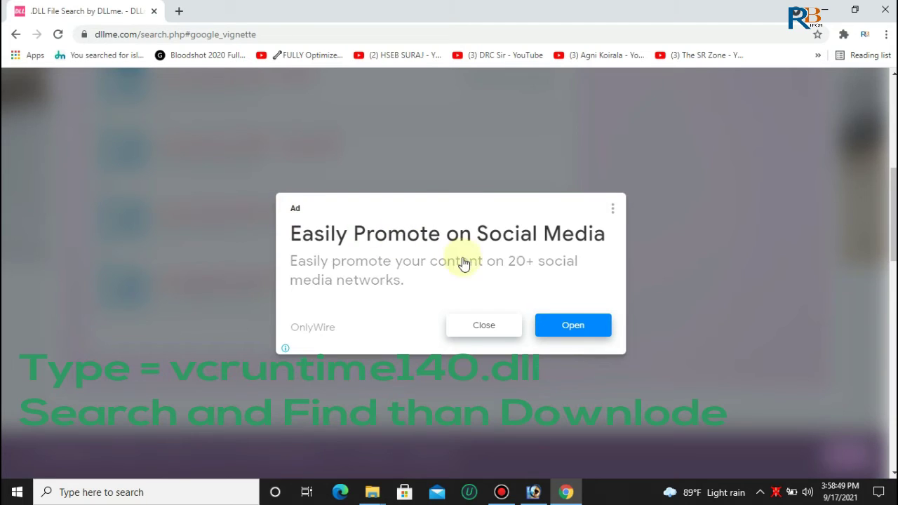
{"action": "left_click", "coordinate": [475, 327]}
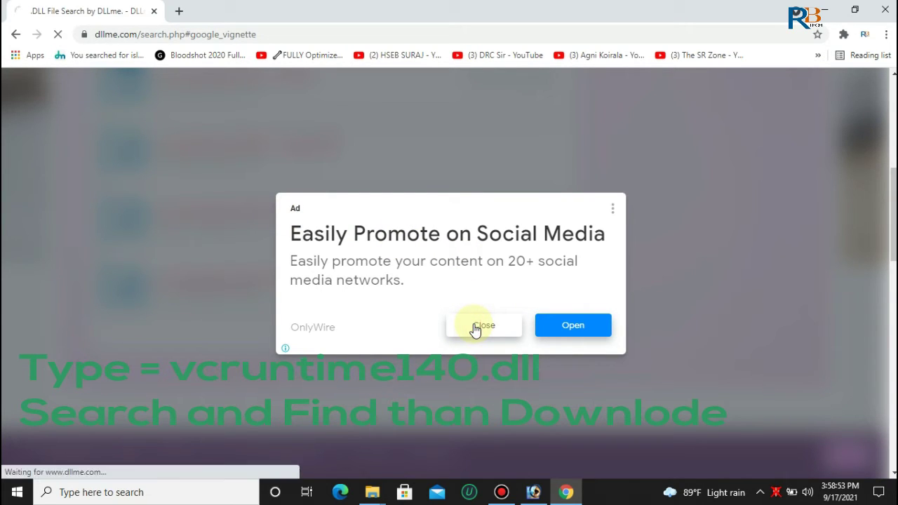
Request the vcruntime140.dll download from its file page and complete the captcha.
{"action": "scroll", "coordinate": [477, 287], "scroll_direction": "down", "scroll_amount": 5}
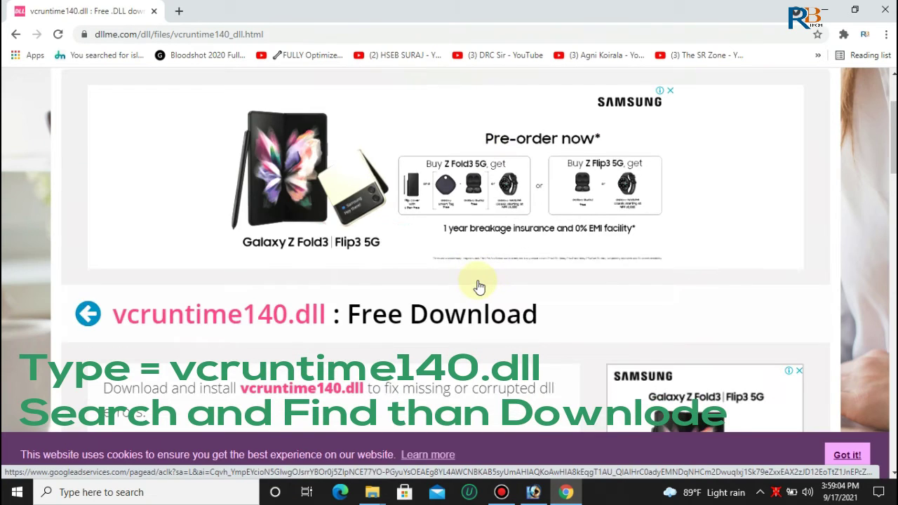
{"action": "scroll", "coordinate": [479, 286], "scroll_direction": "down", "scroll_amount": 2}
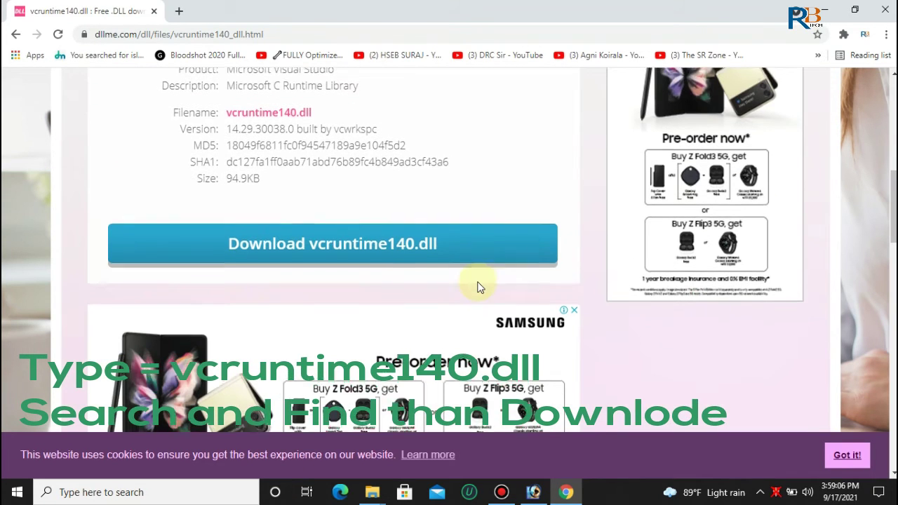
{"action": "left_click", "coordinate": [312, 243]}
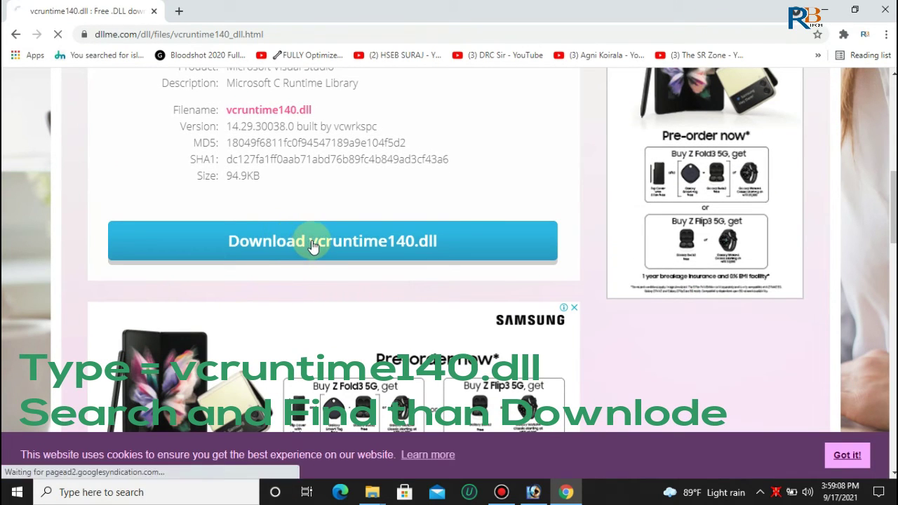
{"action": "scroll", "coordinate": [383, 228], "scroll_direction": "down", "scroll_amount": 2}
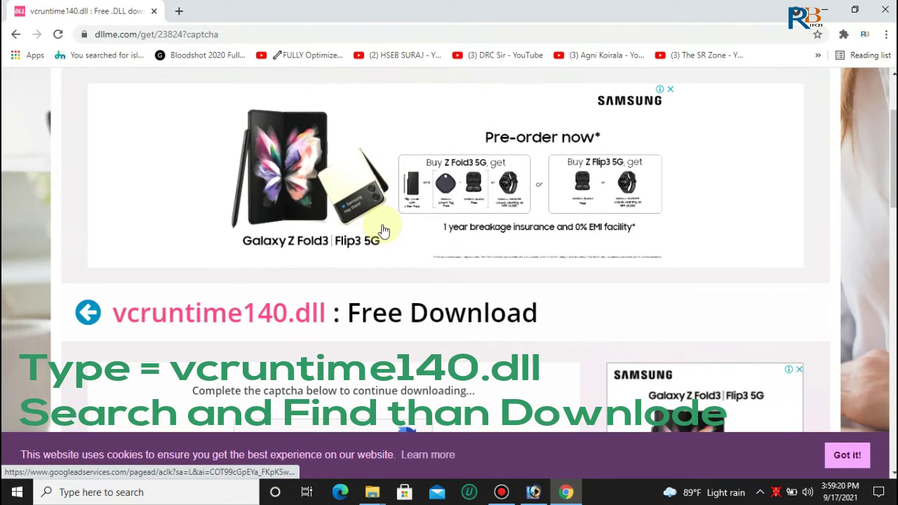
{"action": "scroll", "coordinate": [382, 228], "scroll_direction": "down", "scroll_amount": 2}
{"action": "left_click", "coordinate": [251, 248]}
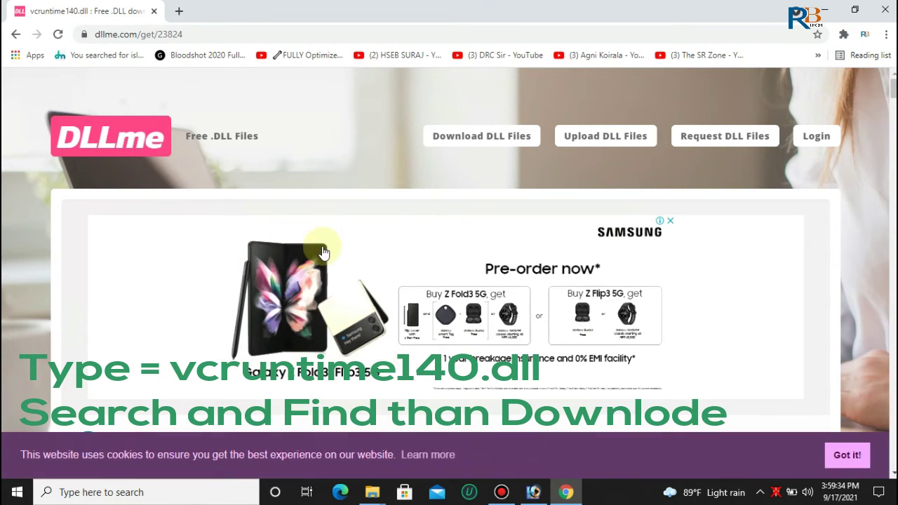
Download vcruntime140.dll version 14.29.30038.0 as vcruntime140.zip into Downloads\Compressed.
{"action": "scroll", "coordinate": [319, 249], "scroll_direction": "down", "scroll_amount": 2}
{"action": "scroll", "coordinate": [319, 249], "scroll_direction": "down", "scroll_amount": 3}
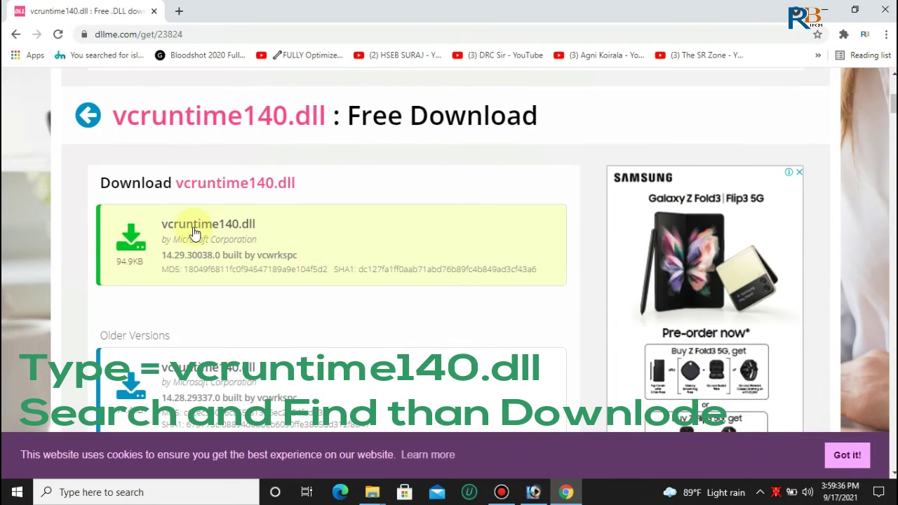
{"action": "left_click", "coordinate": [195, 232]}
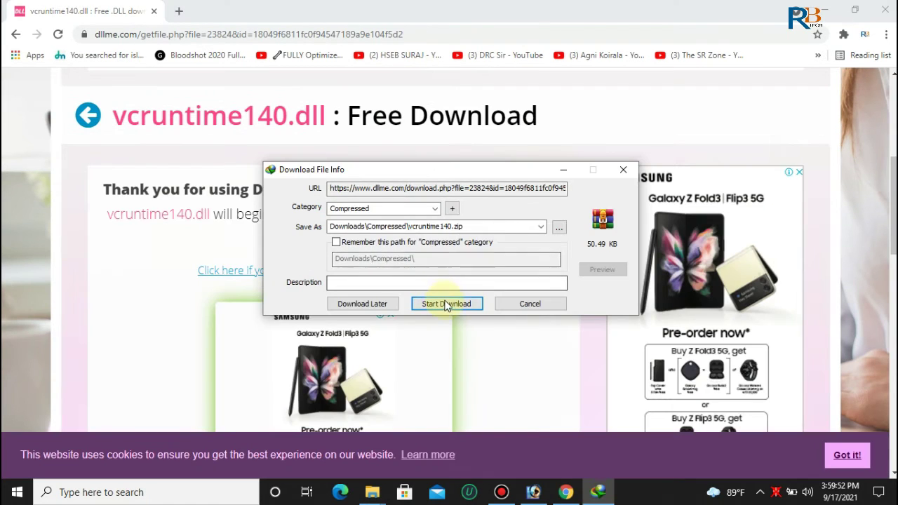
{"action": "left_click", "coordinate": [447, 304]}
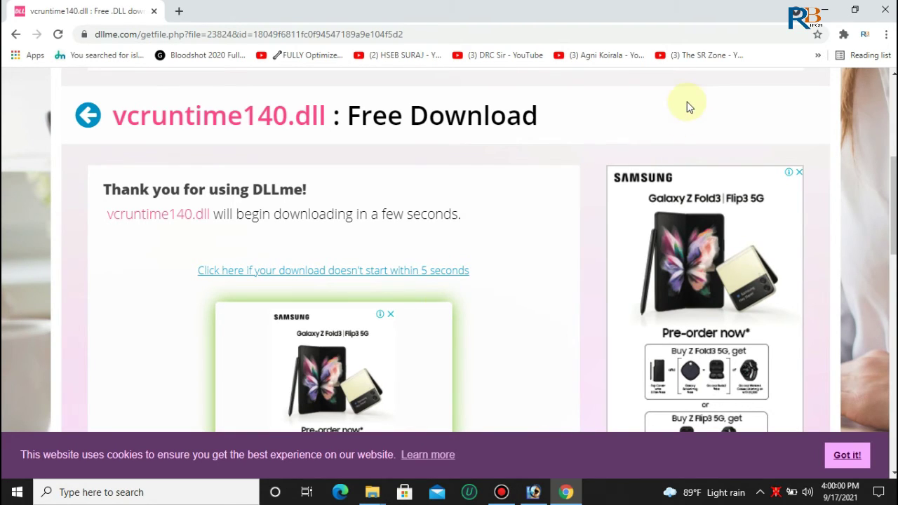
Minimize the browser and open the Compressed folder inside Downloads from This PC.
{"action": "left_click", "coordinate": [824, 10]}
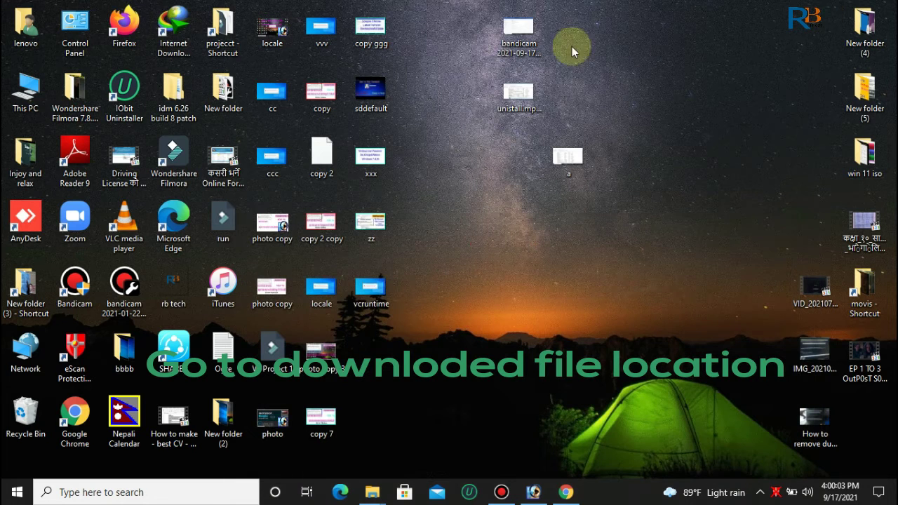
{"action": "double_click", "coordinate": [27, 100]}
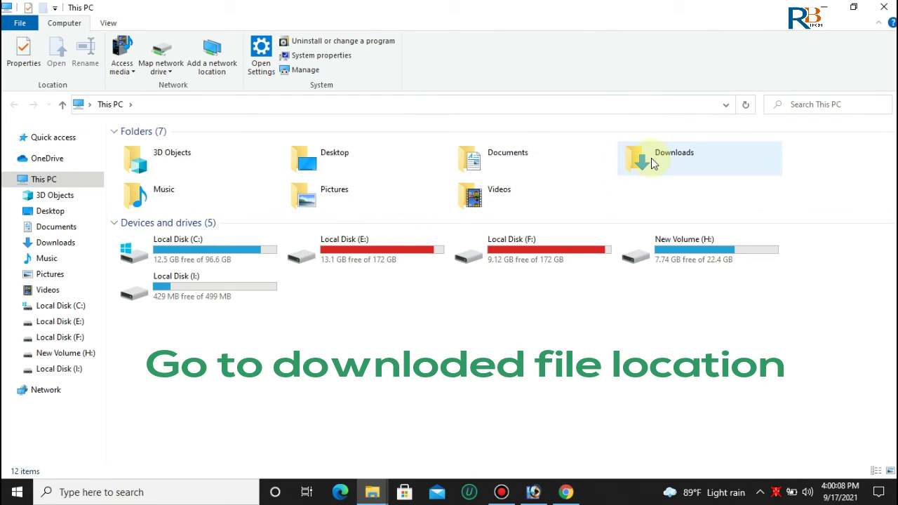
{"action": "double_click", "coordinate": [651, 164]}
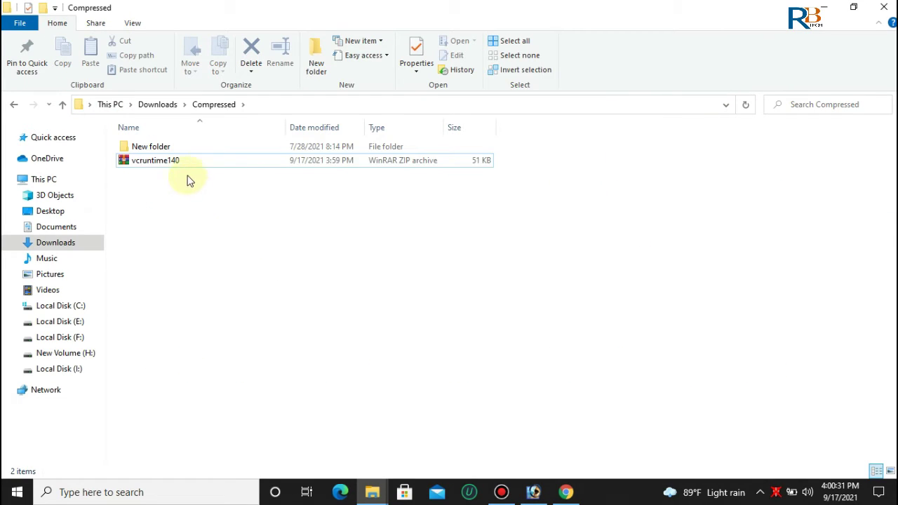
Extract the downloaded vcruntime140 archive into its own vcruntime140 folder inside Compressed.
{"action": "left_click", "coordinate": [170, 162]}
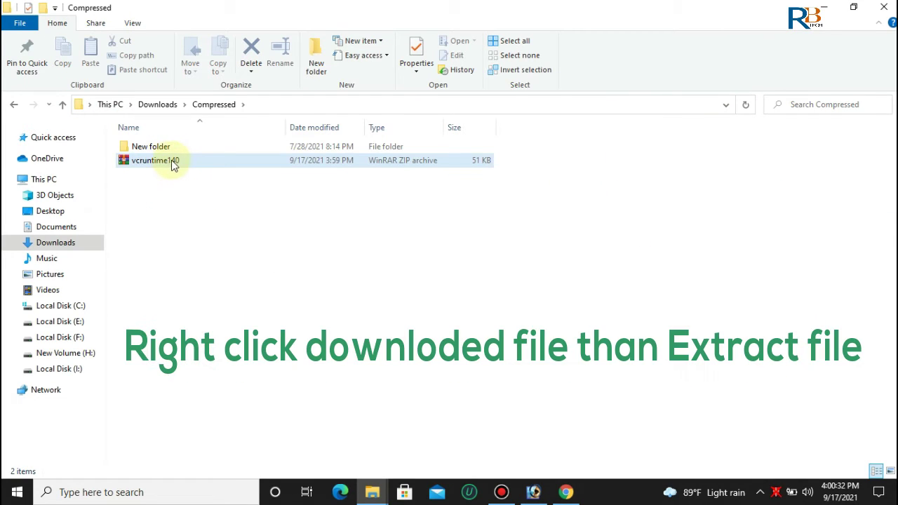
{"action": "right_click", "coordinate": [172, 161]}
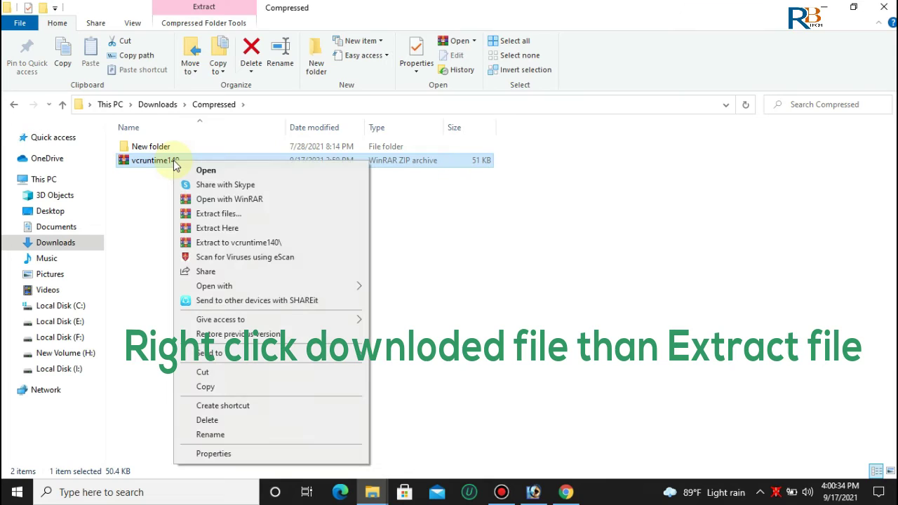
{"action": "left_click", "coordinate": [240, 246]}
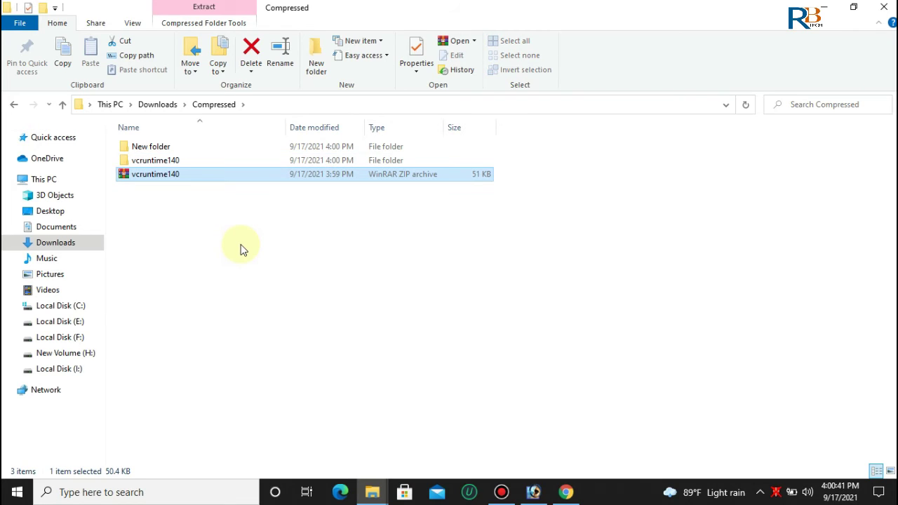
Open the extracted vcruntime140 folder and copy both the dllme text file and vcruntime140.dll.
{"action": "double_click", "coordinate": [155, 163]}
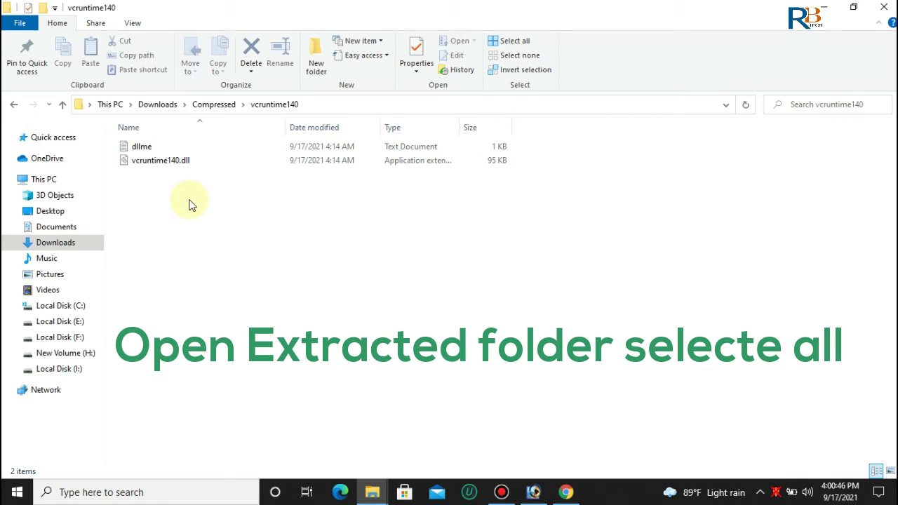
{"action": "key", "text": "ctrl+a"}
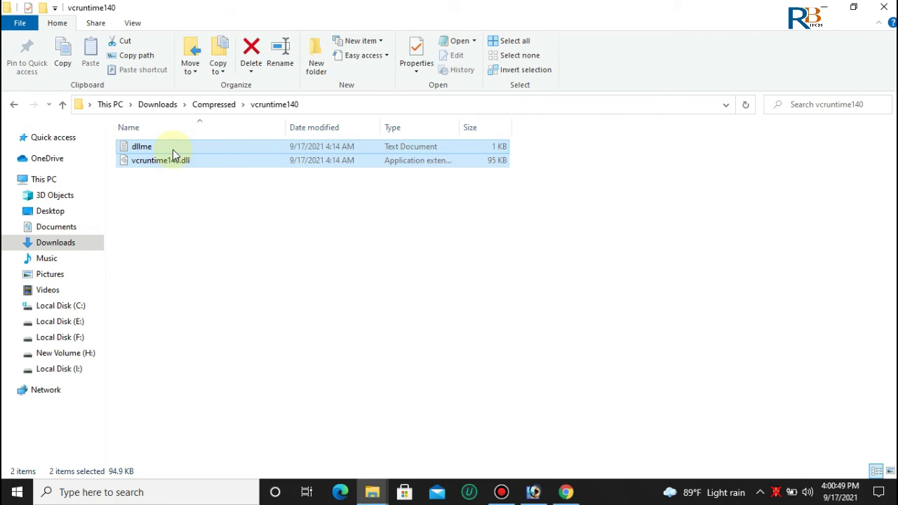
{"action": "right_click", "coordinate": [172, 150]}
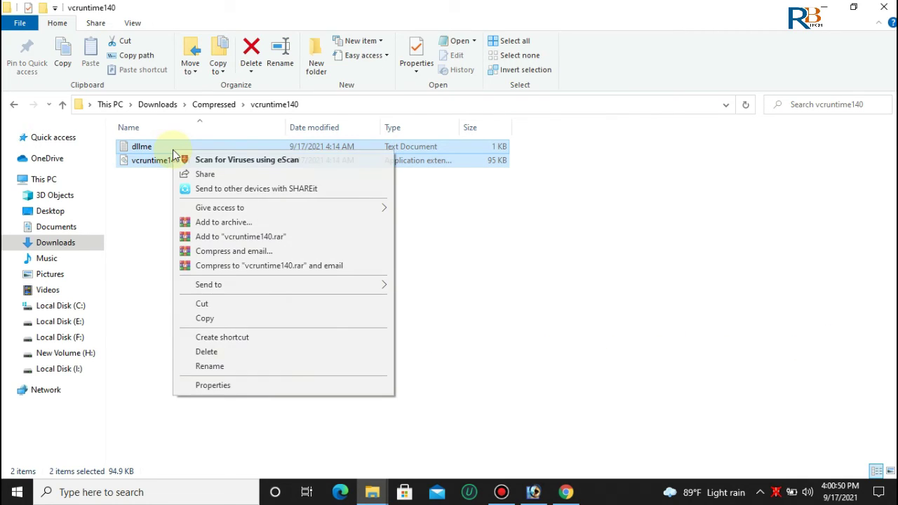
{"action": "left_click", "coordinate": [210, 319]}
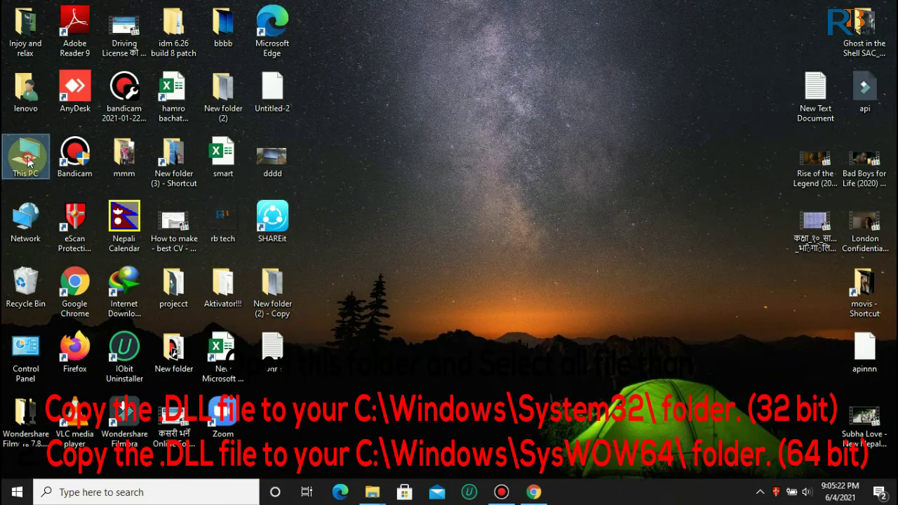
Open the Windows folder on Local Disk (C:) and look through its subfolders.
{"action": "double_click", "coordinate": [30, 162]}
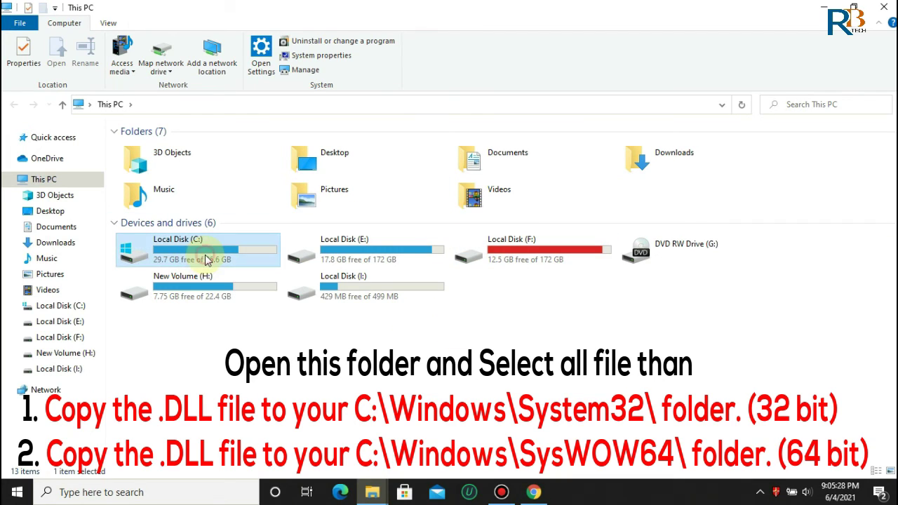
{"action": "double_click", "coordinate": [205, 260]}
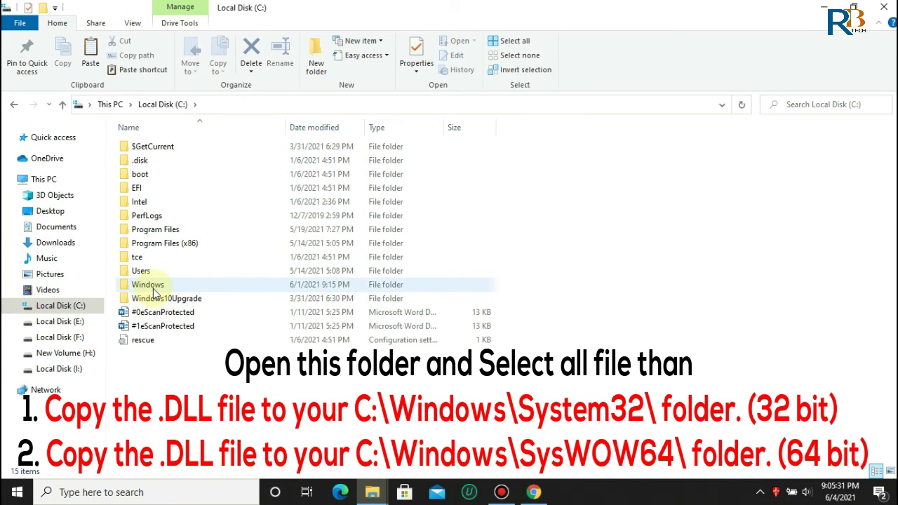
{"action": "double_click", "coordinate": [156, 291]}
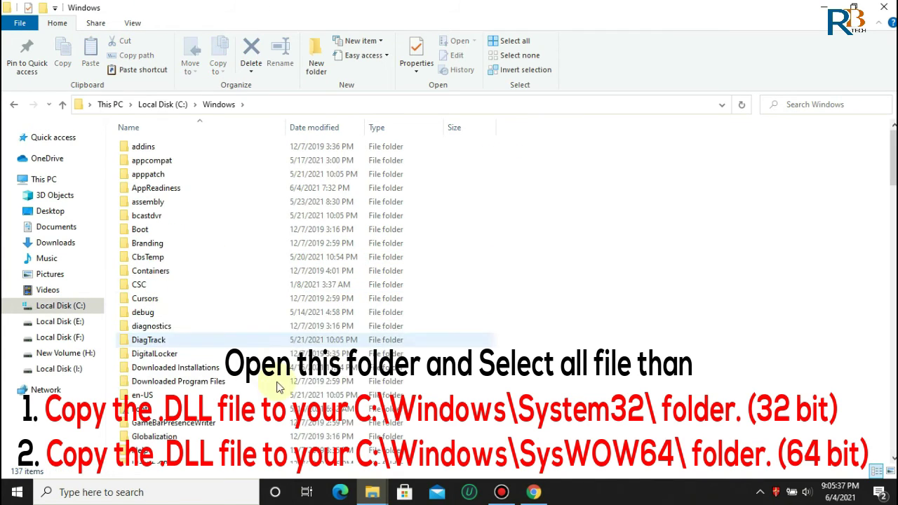
{"action": "scroll", "coordinate": [462, 374], "scroll_direction": "down", "scroll_amount": 3}
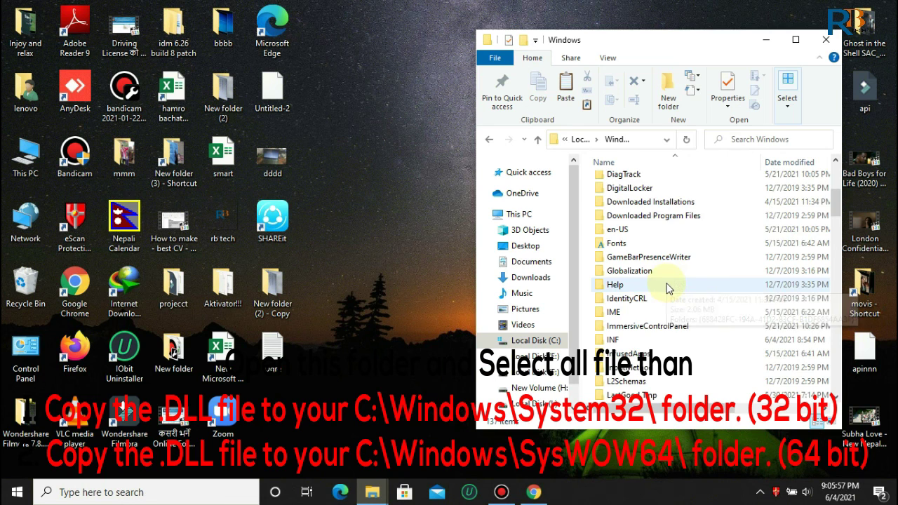
{"action": "scroll", "coordinate": [666, 288], "scroll_direction": "down", "scroll_amount": 10}
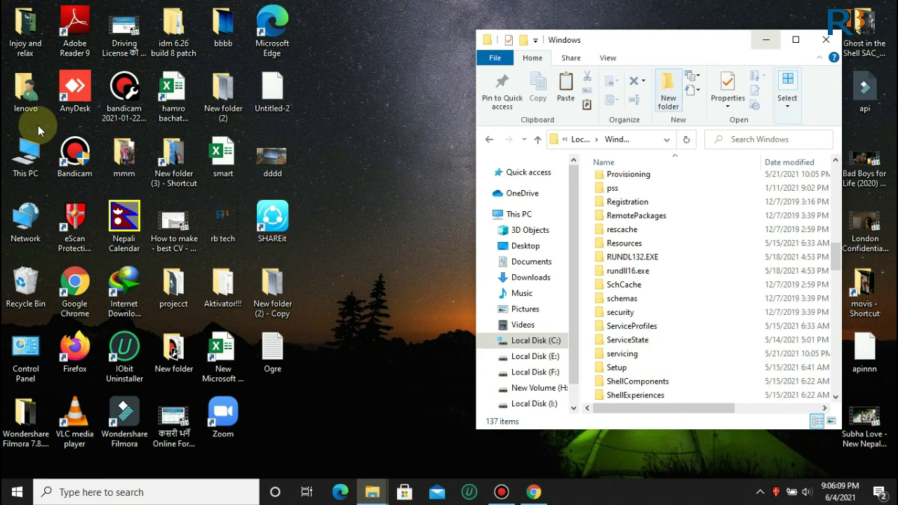
Open the properties of This PC to check the system type and underline that entry in red.
{"action": "left_click", "coordinate": [23, 162]}
{"action": "right_click", "coordinate": [23, 162]}
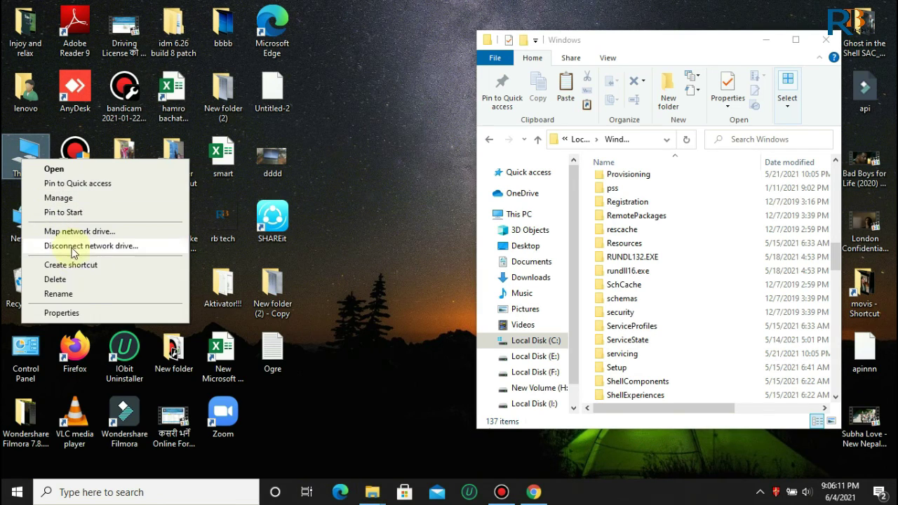
{"action": "left_click", "coordinate": [73, 316]}
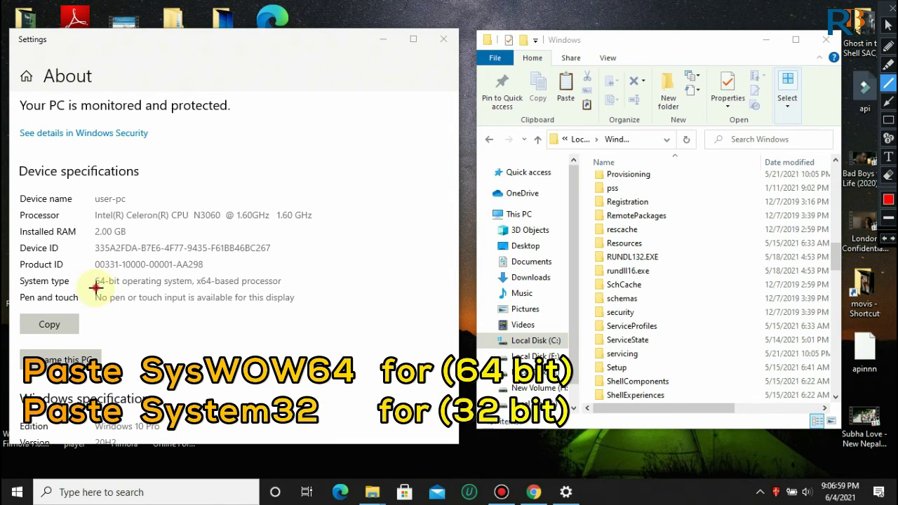
{"action": "left_click_drag", "start_coordinate": [96, 287], "coordinate": [209, 292]}
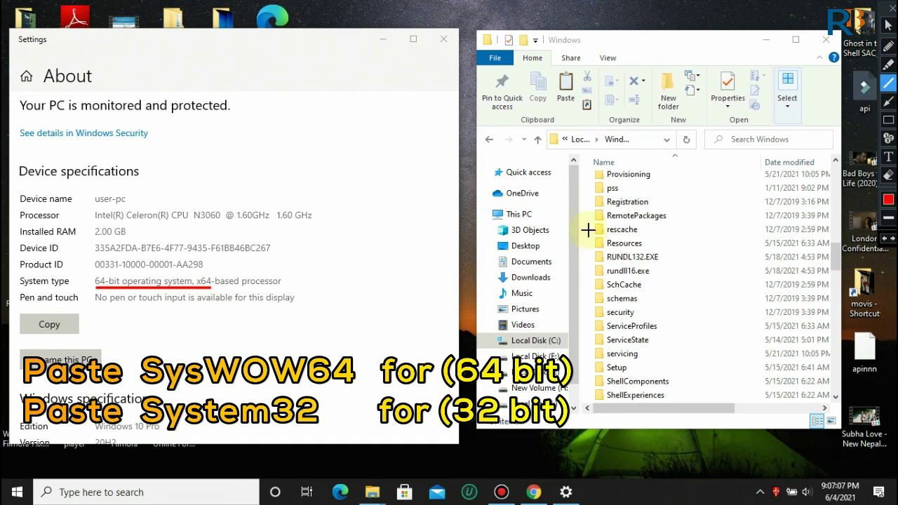
Find the SysWOW64 folder inside the Windows folder and underline its name with the line annotation tool.
{"action": "key", "text": "Escape"}
{"action": "scroll", "coordinate": [668, 356], "scroll_direction": "down", "scroll_amount": 4}
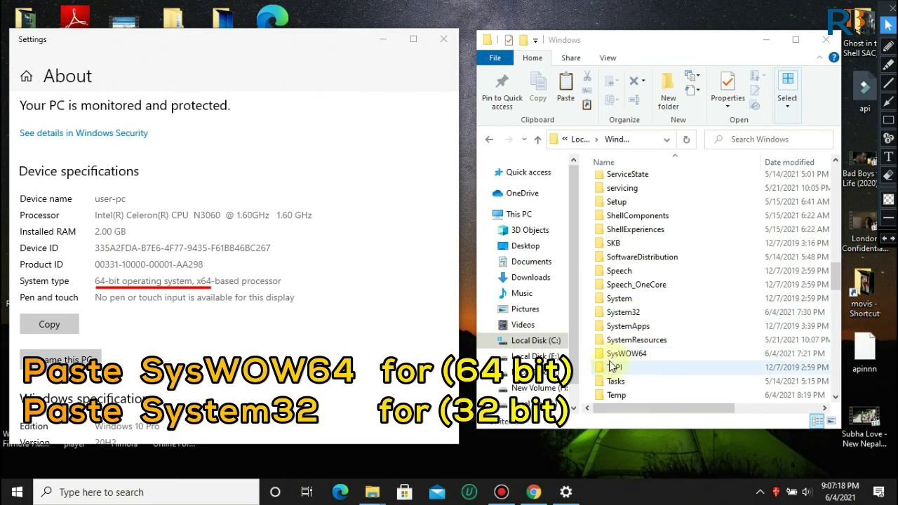
{"action": "key", "text": "l"}
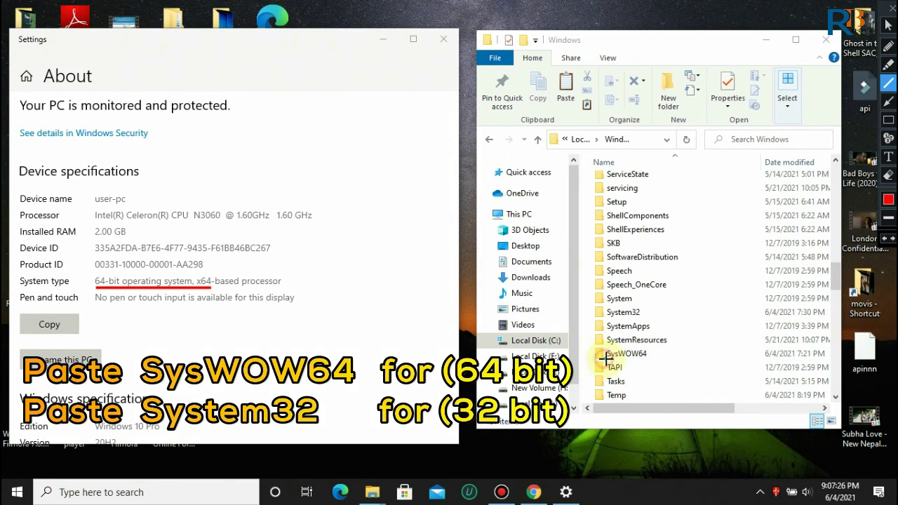
{"action": "left_click_drag", "start_coordinate": [606, 358], "coordinate": [646, 361]}
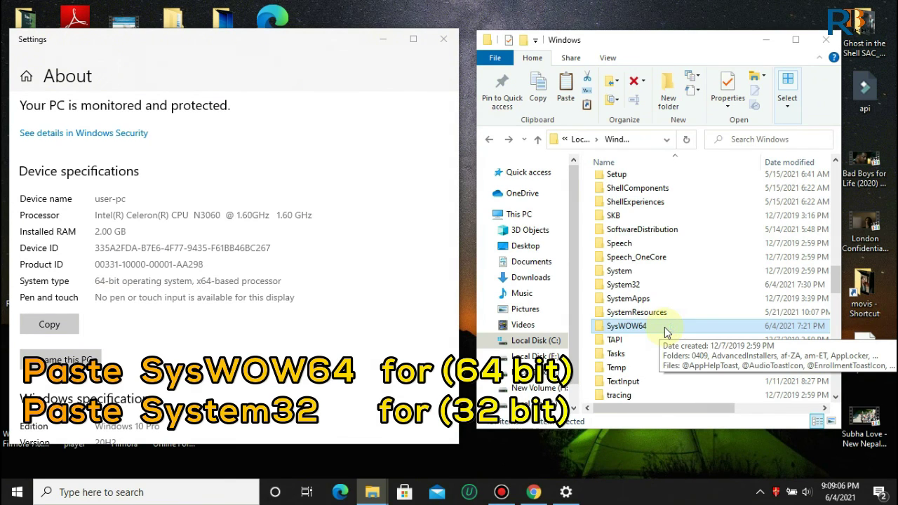
Paste the copied files into the SysWOW64 folder, replacing the existing dllme.txt and granting administrator permission for all current items.
{"action": "left_click", "coordinate": [796, 40]}
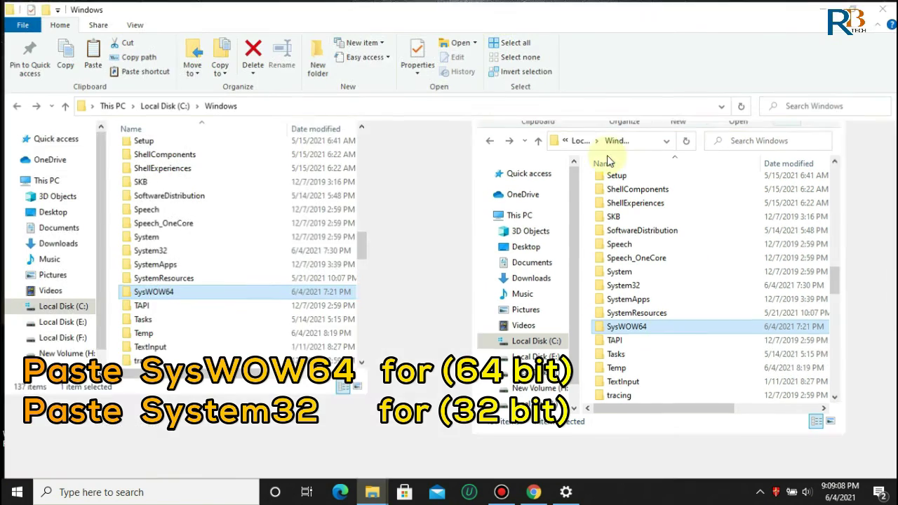
{"action": "double_click", "coordinate": [195, 292]}
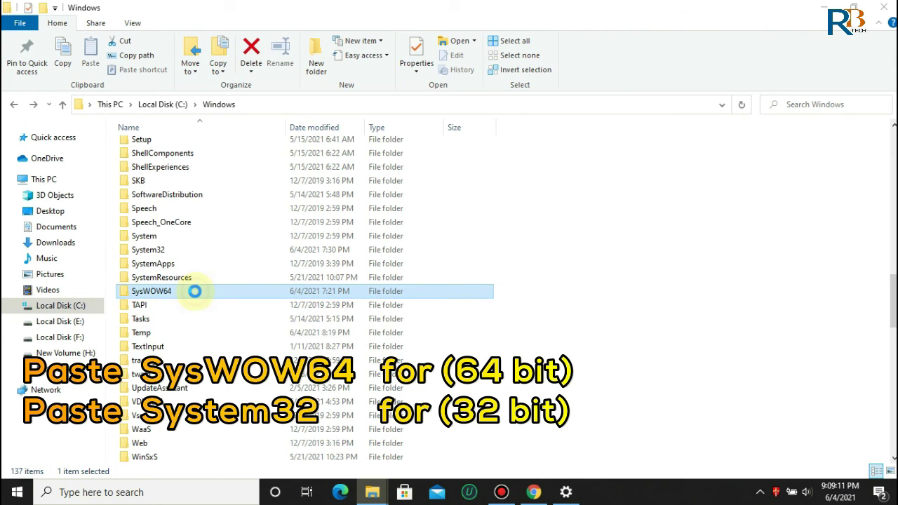
{"action": "right_click", "coordinate": [615, 327]}
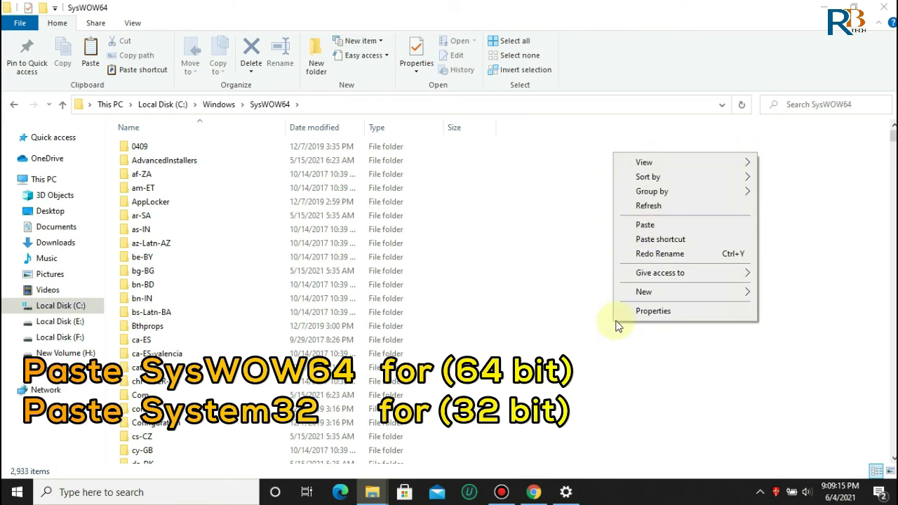
{"action": "left_click", "coordinate": [645, 224]}
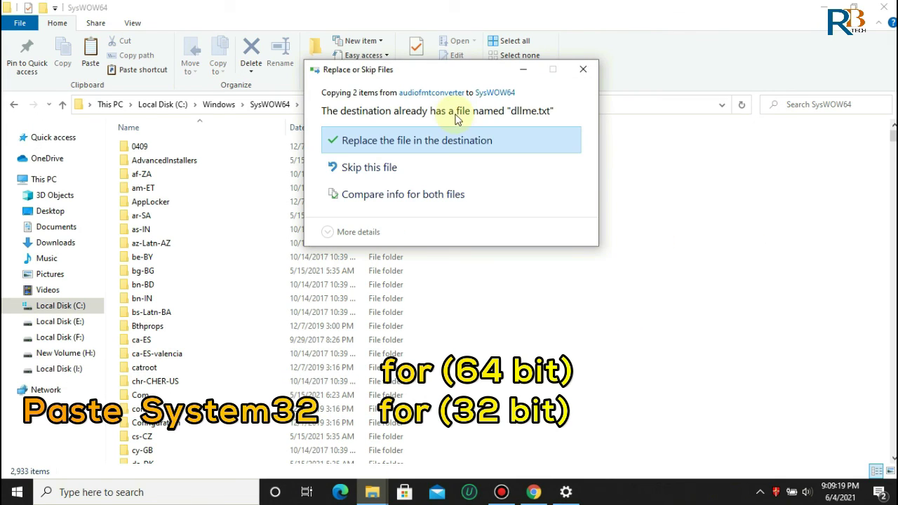
{"action": "left_click", "coordinate": [482, 148]}
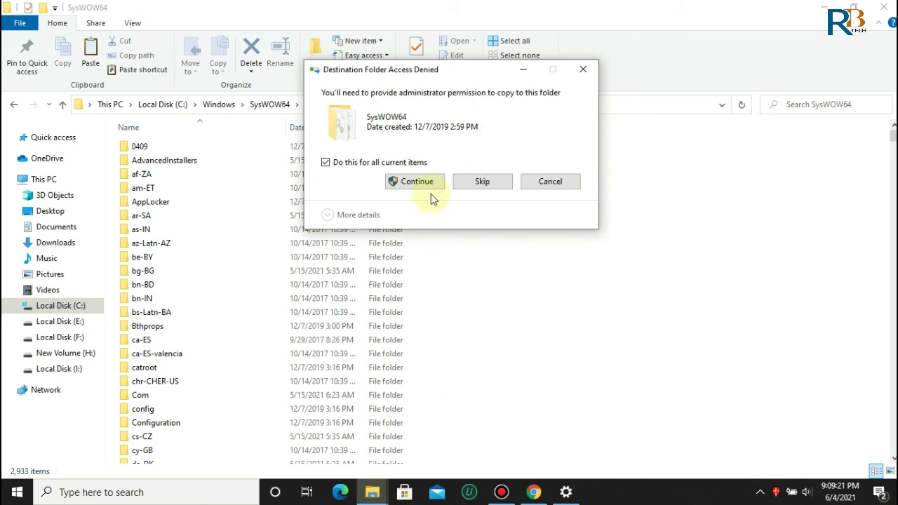
{"action": "left_click", "coordinate": [416, 184]}
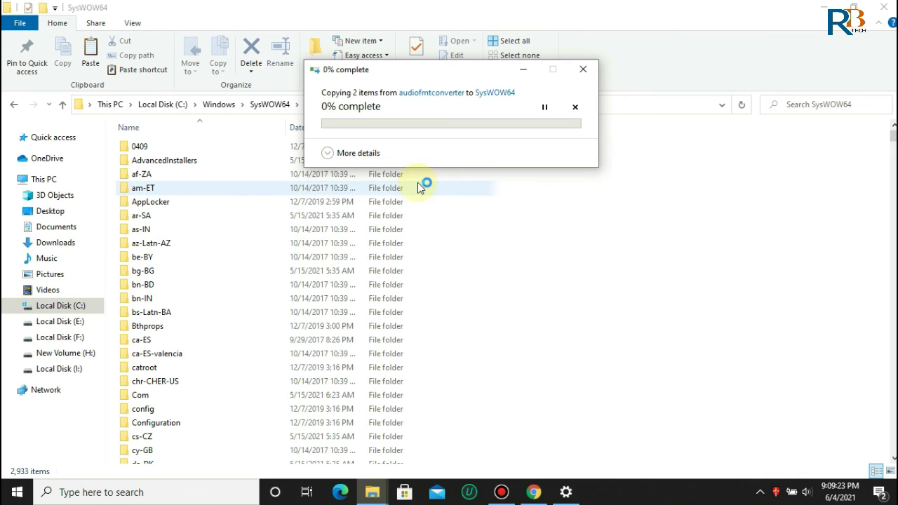